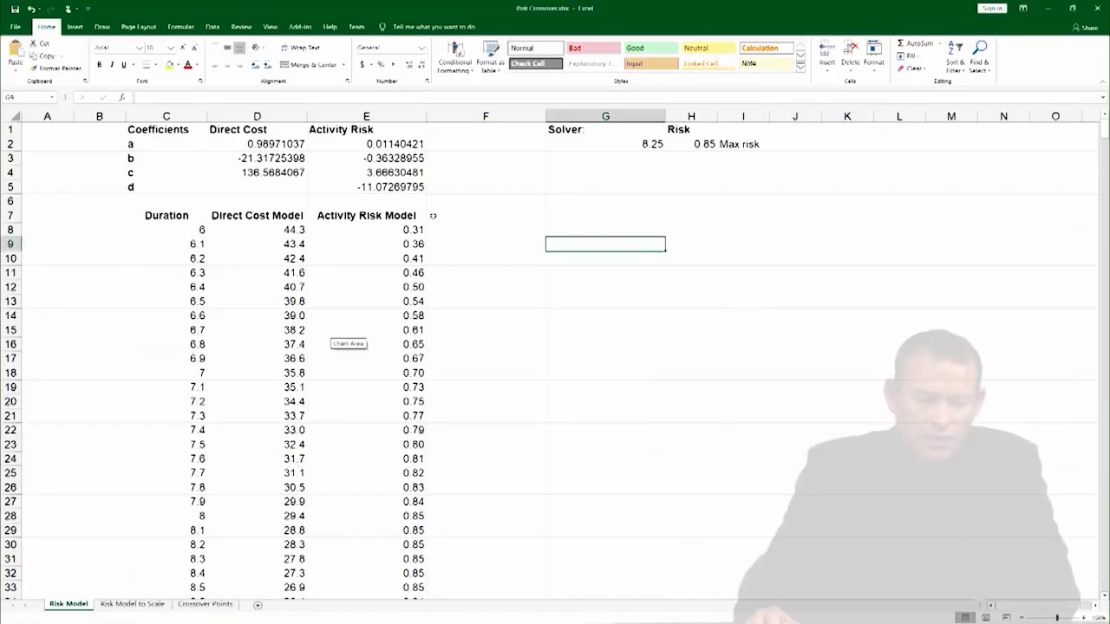
- Highlight the Activity Risk and Direct Cost coefficients a to d on the Risk Model sheet
{"action": "left_click", "coordinate": [503, 285]}
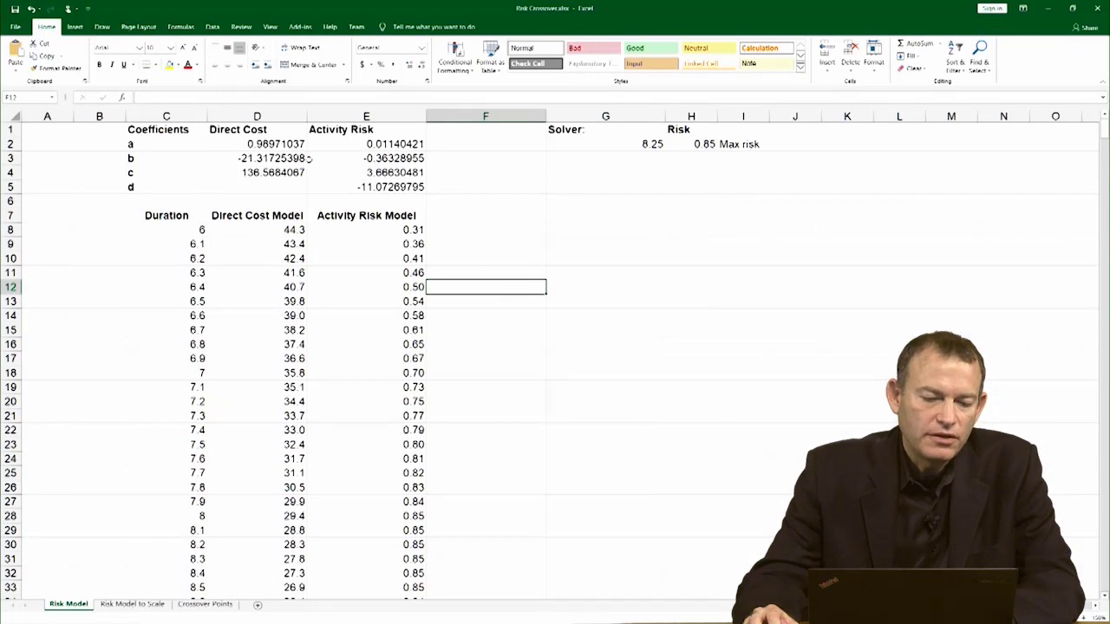
{"action": "left_click_drag", "start_coordinate": [373, 144], "coordinate": [368, 187]}
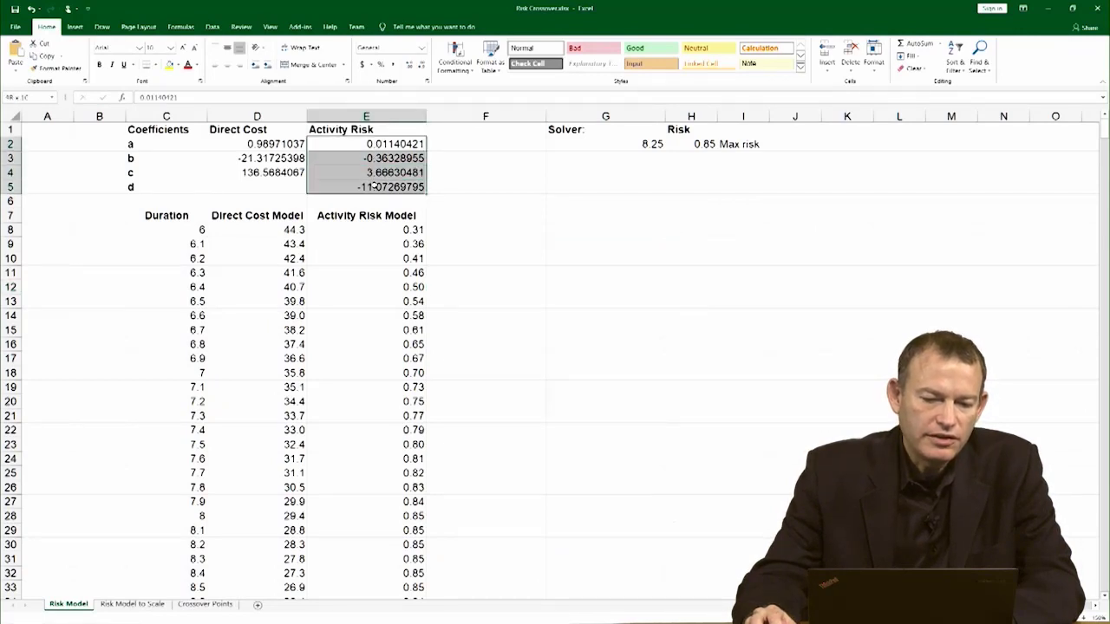
{"action": "left_click_drag", "start_coordinate": [238, 144], "coordinate": [245, 172]}
{"action": "left_click", "coordinate": [454, 172]}
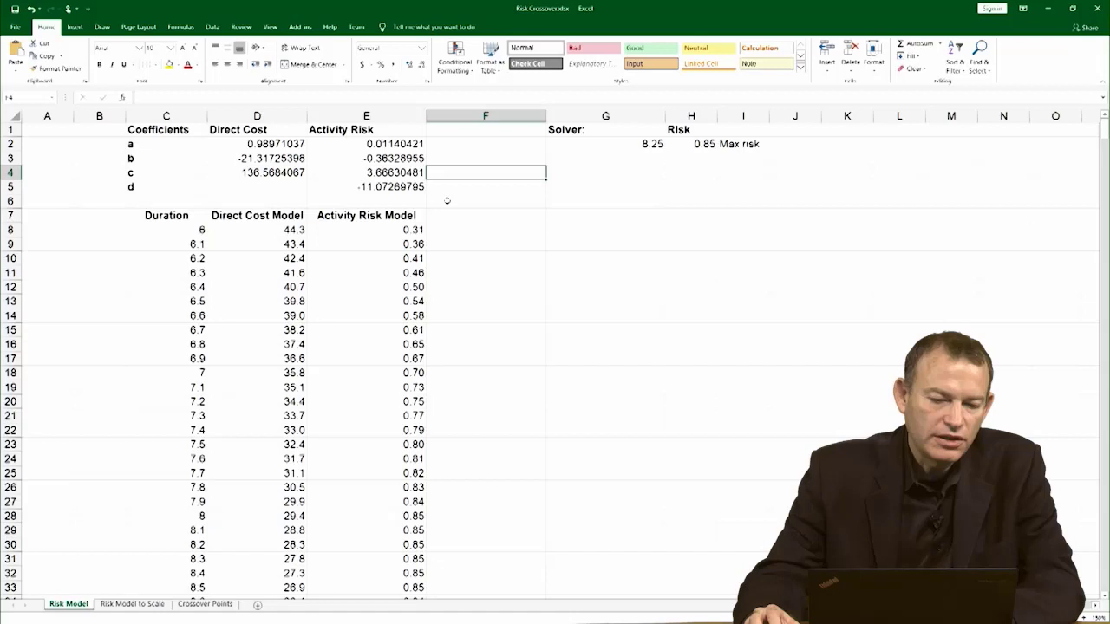
{"action": "left_click_drag", "start_coordinate": [399, 184], "coordinate": [283, 144]}
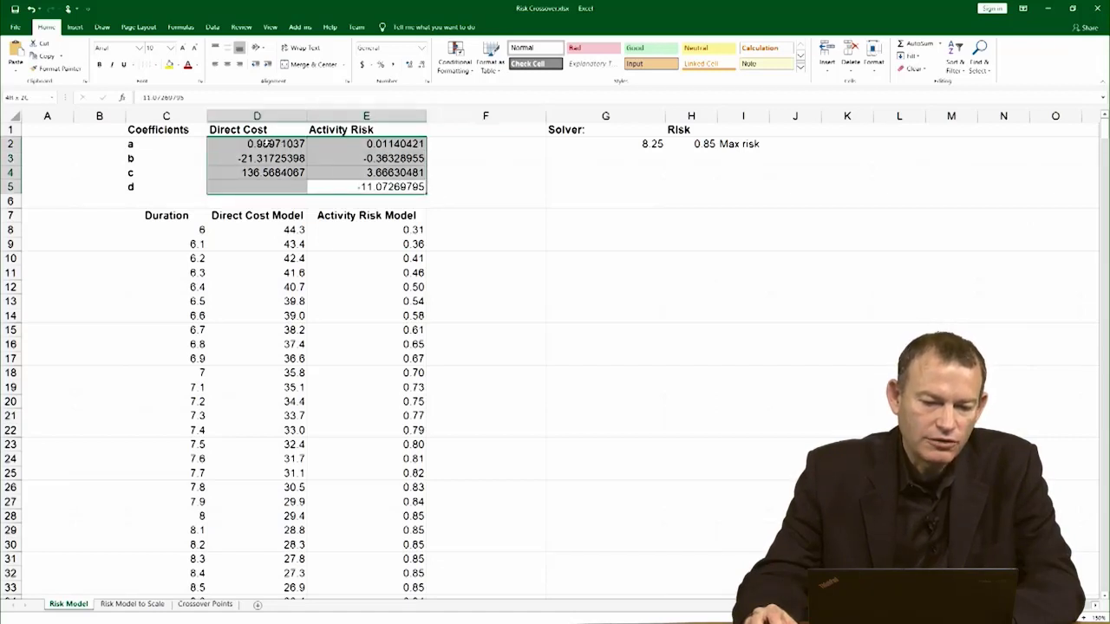
{"action": "left_click", "coordinate": [457, 210]}
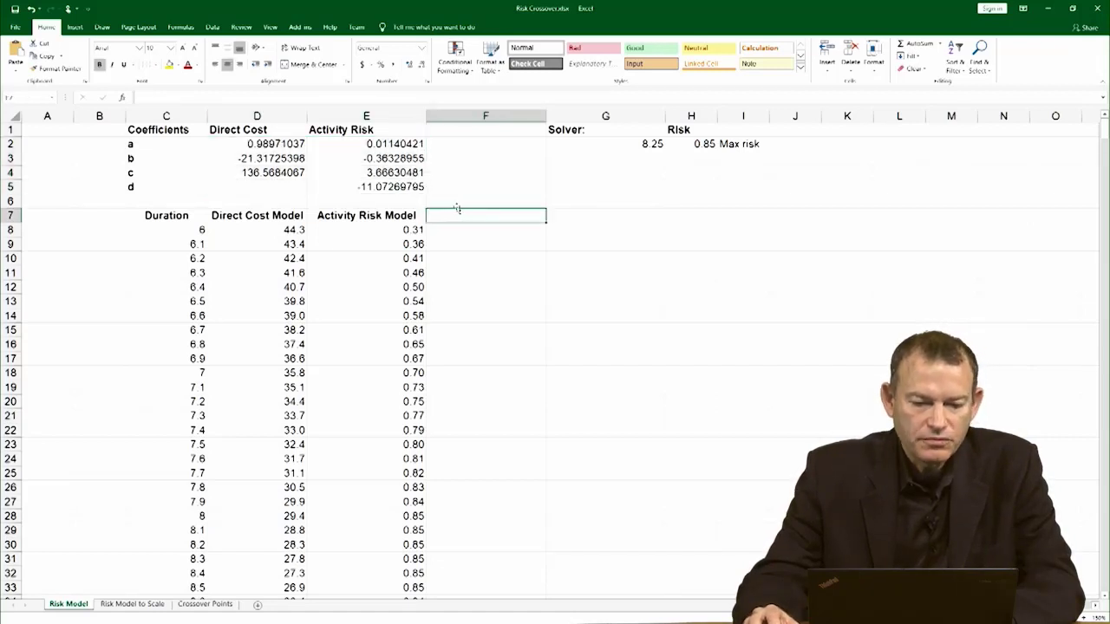
- Highlight the Duration, Direct Cost Model and Activity Risk Model value columns
{"action": "left_click", "coordinate": [478, 258]}
{"action": "left_click_drag", "start_coordinate": [169, 230], "coordinate": [308, 436]}
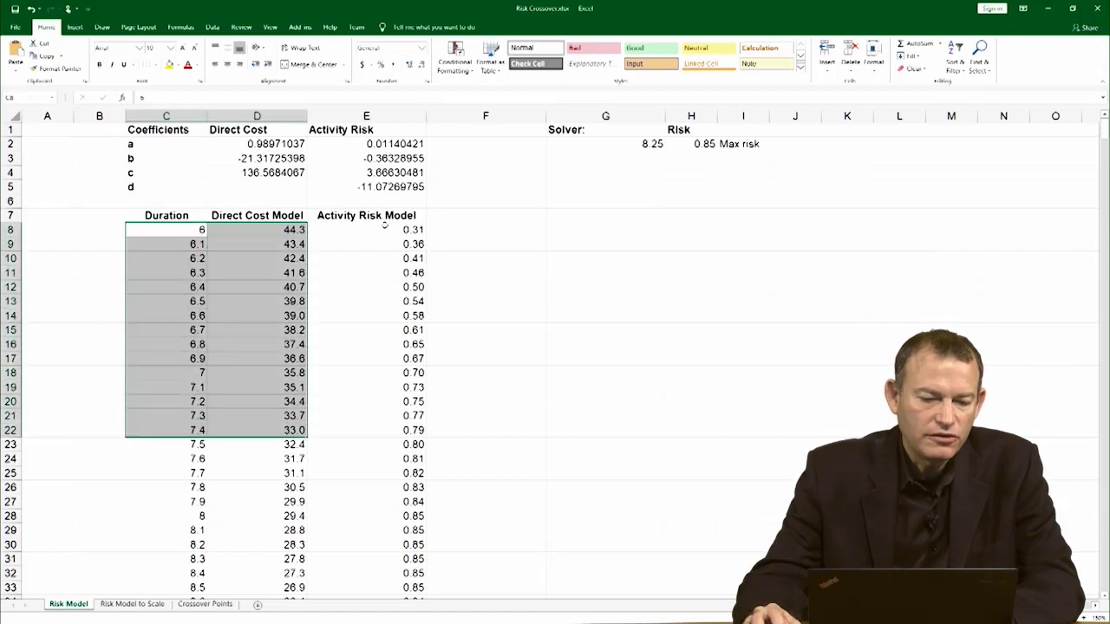
{"action": "left_click_drag", "start_coordinate": [392, 224], "coordinate": [382, 430]}
{"action": "left_click", "coordinate": [232, 316]}
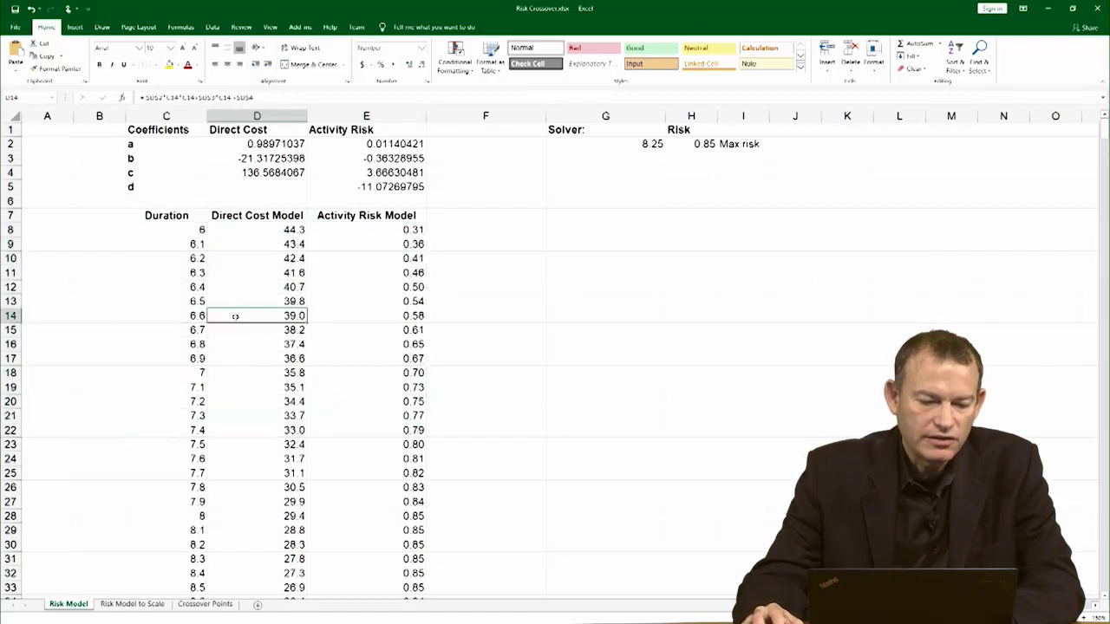
- On Risk Model to Scale, show how F derives from C and R, then return to Risk Model
{"action": "left_click", "coordinate": [146, 604]}
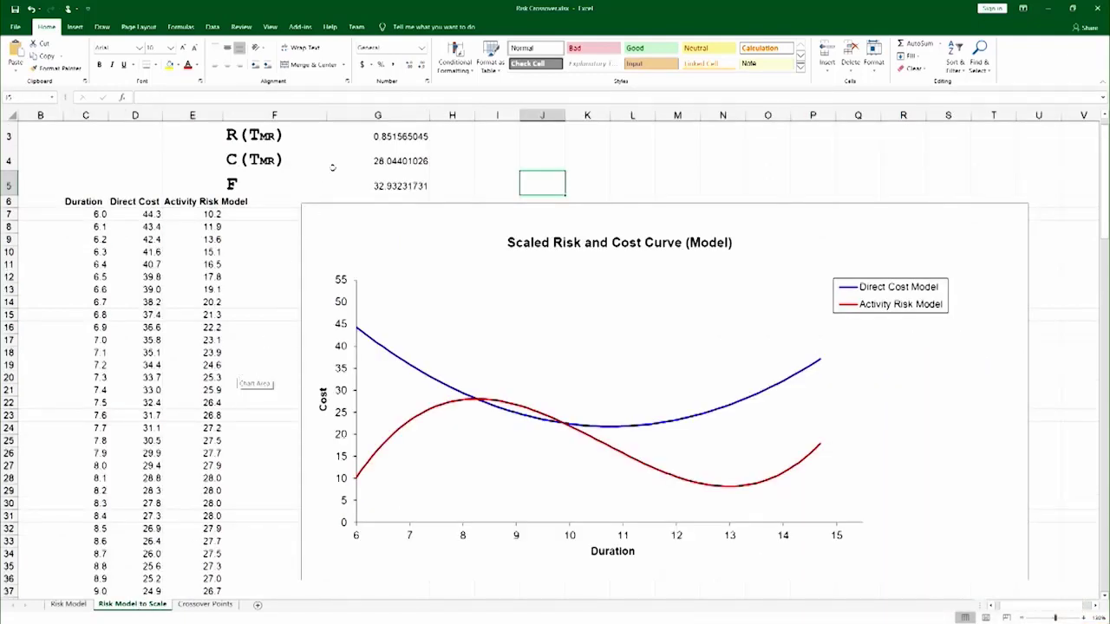
{"action": "left_click", "coordinate": [278, 225]}
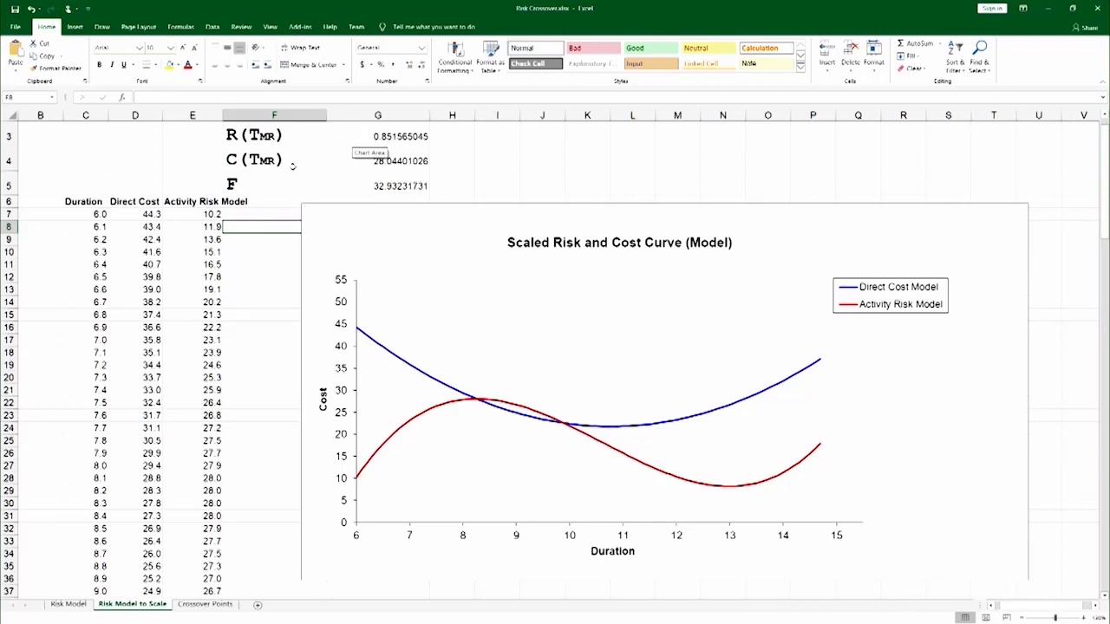
{"action": "left_click", "coordinate": [365, 186]}
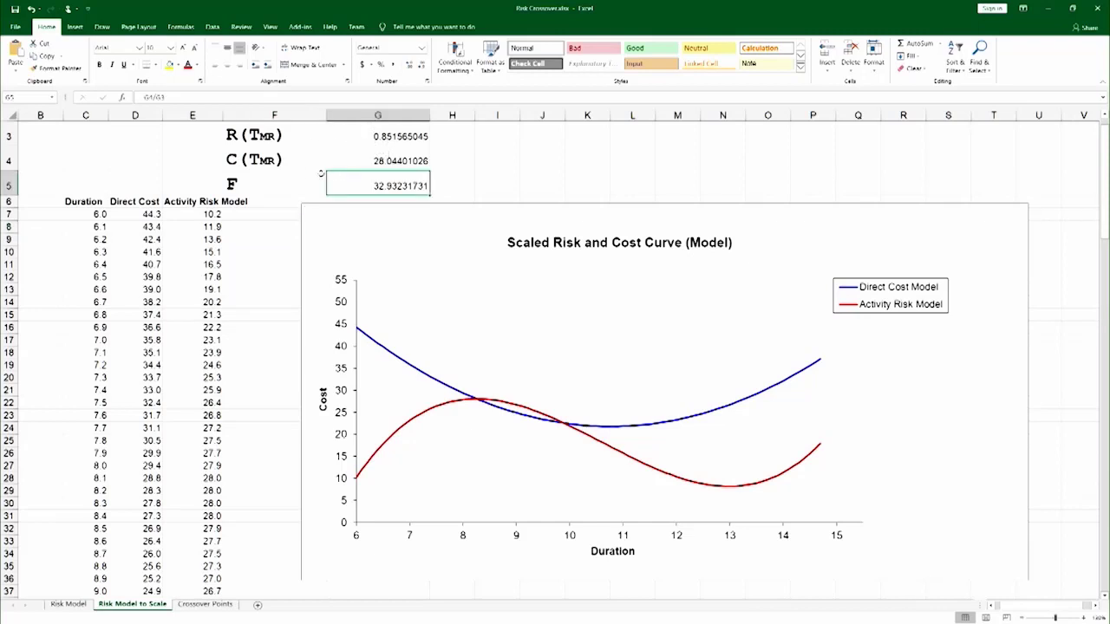
{"action": "left_click", "coordinate": [72, 604]}
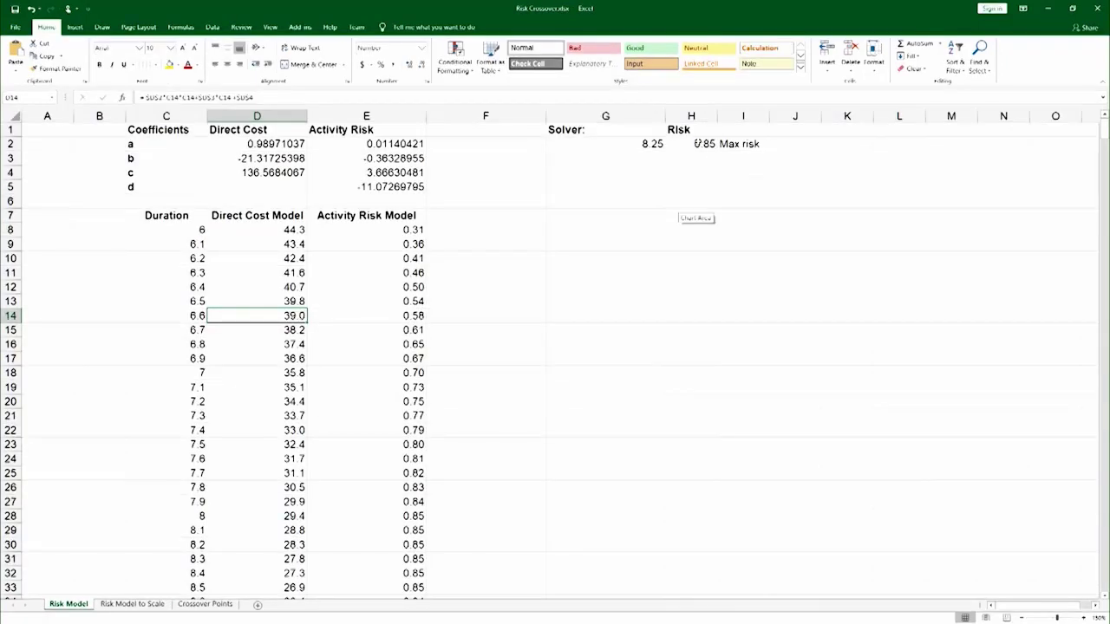
- Review the H2 risk formula and G2 duration, opening the Solver setup for maximising risk without solving
{"action": "left_click", "coordinate": [684, 145]}
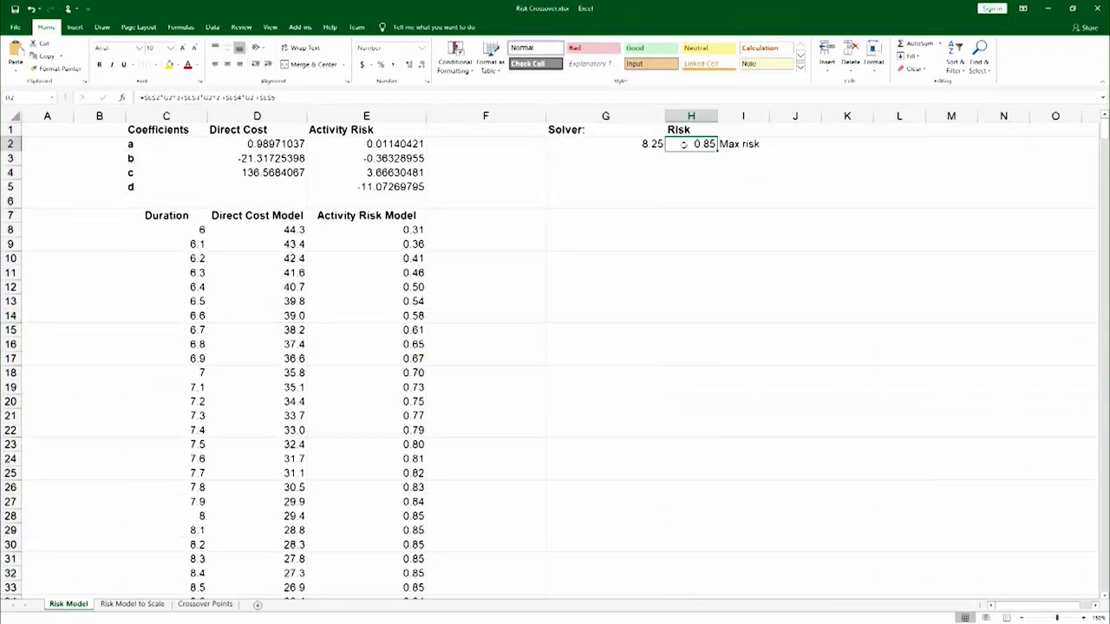
{"action": "left_click", "coordinate": [633, 145]}
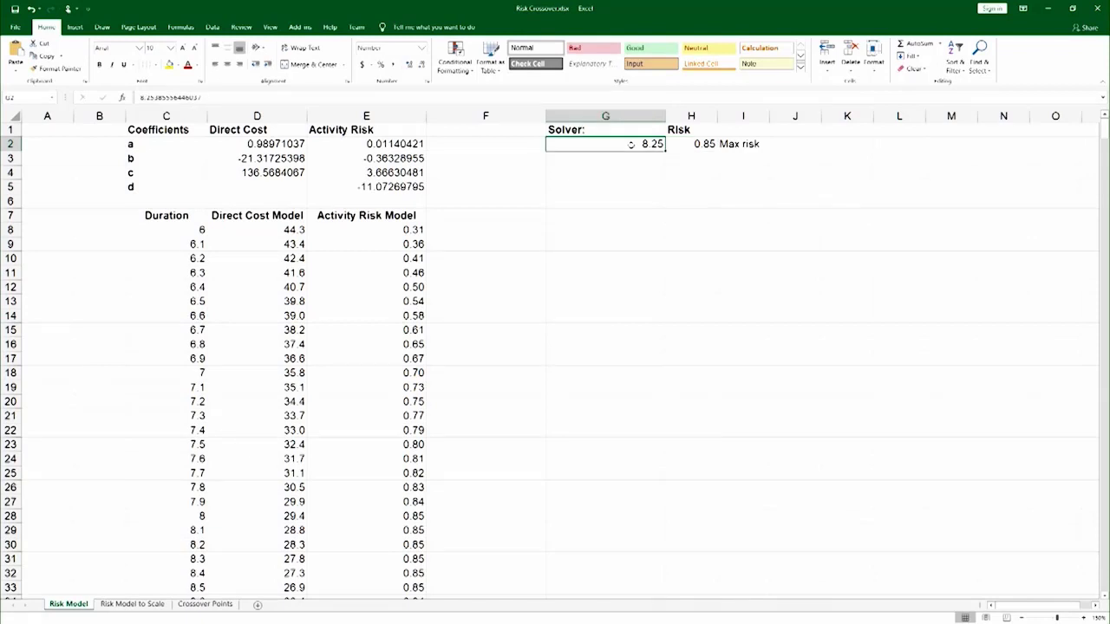
{"action": "left_click", "coordinate": [678, 143]}
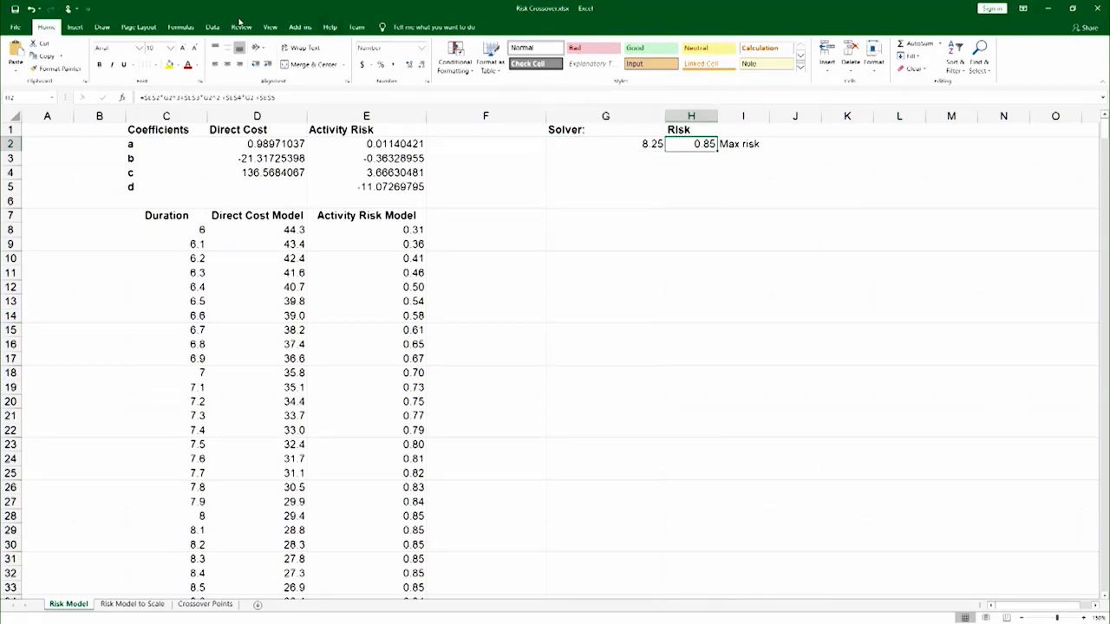
{"action": "left_click", "coordinate": [210, 27]}
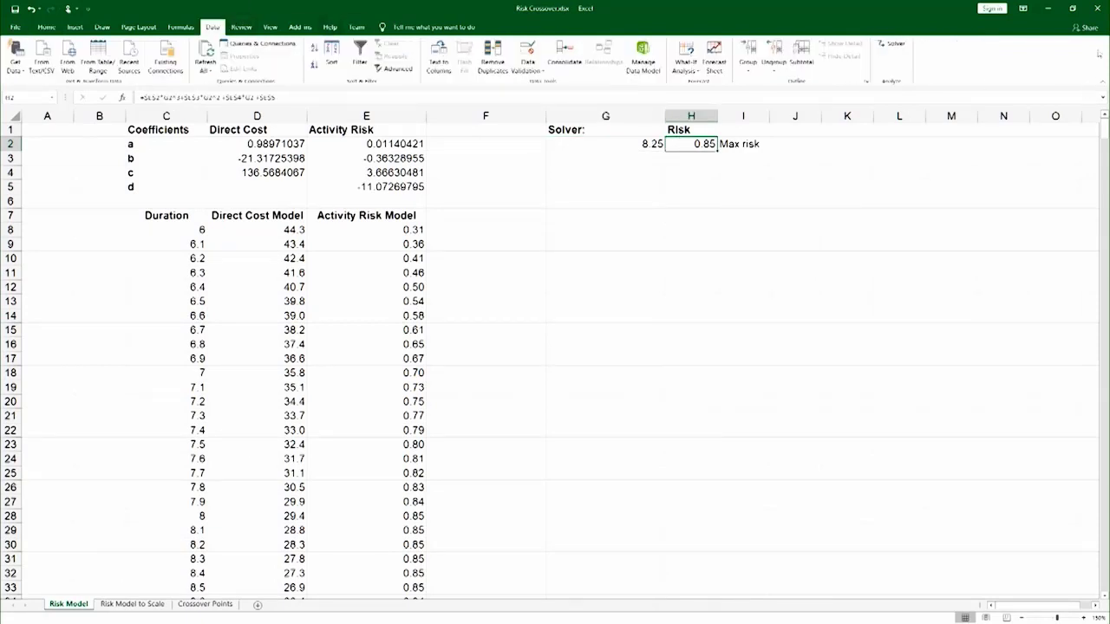
{"action": "left_click", "coordinate": [893, 44]}
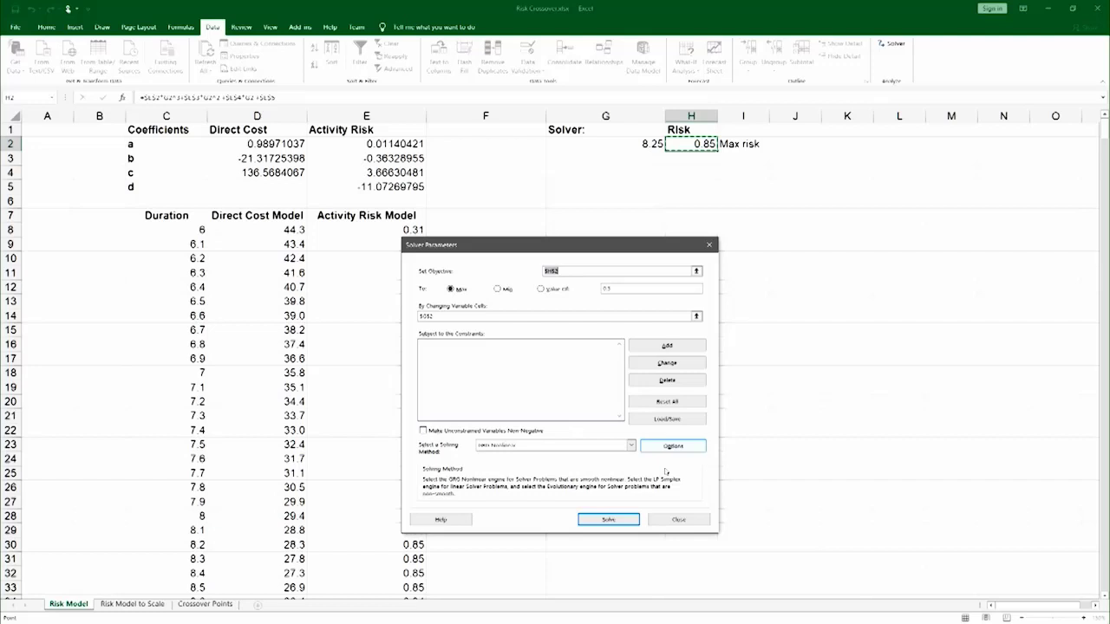
{"action": "left_click", "coordinate": [678, 520]}
{"action": "left_click", "coordinate": [700, 173]}
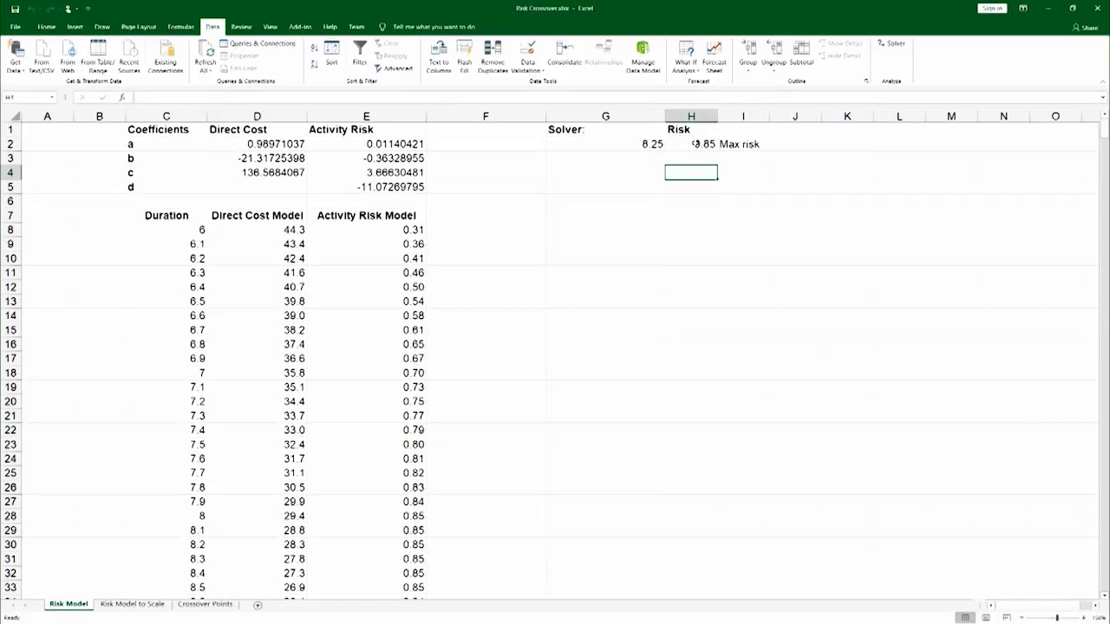
{"action": "left_click", "coordinate": [694, 144]}
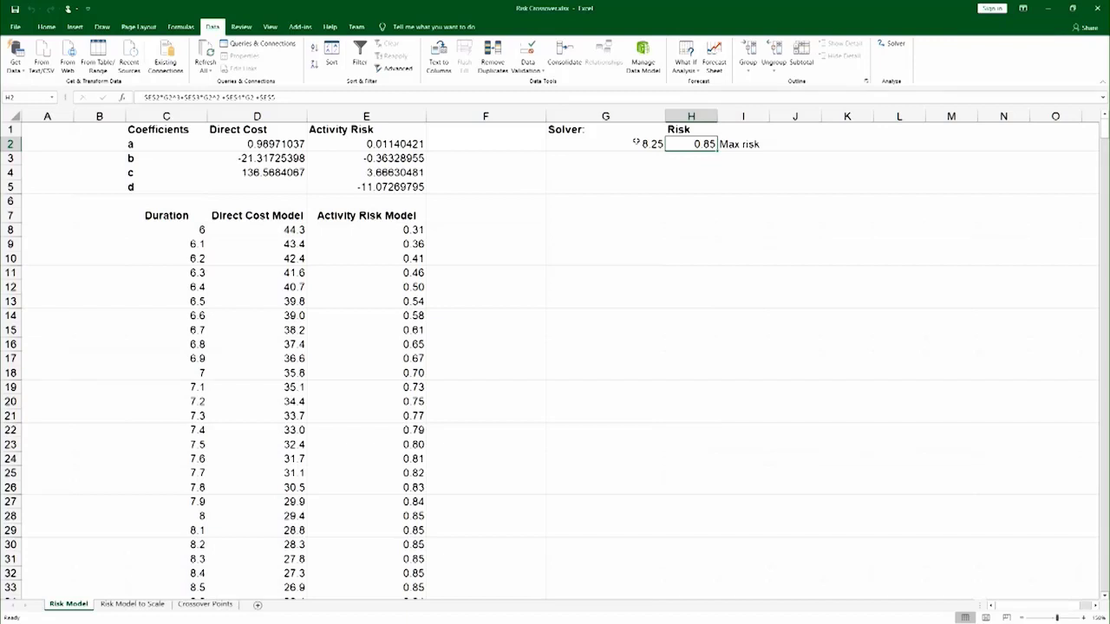
{"action": "left_click", "coordinate": [637, 143]}
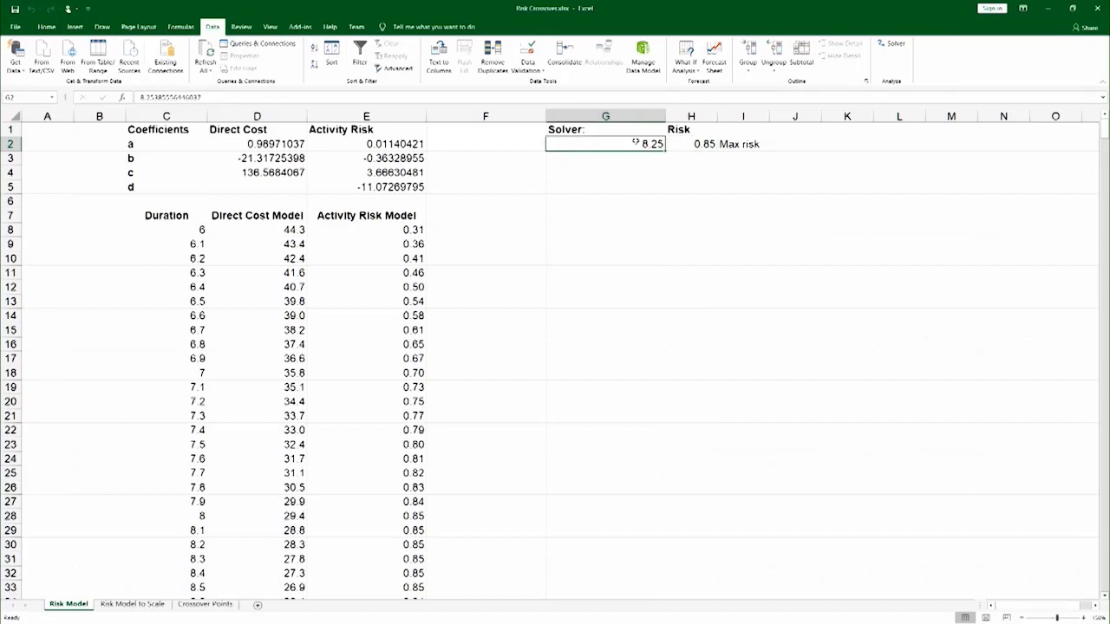
- On Risk Model to Scale, review R(TMR) and C(TMR), and confirm F in G5 as =G4/G3
{"action": "left_click", "coordinate": [132, 605]}
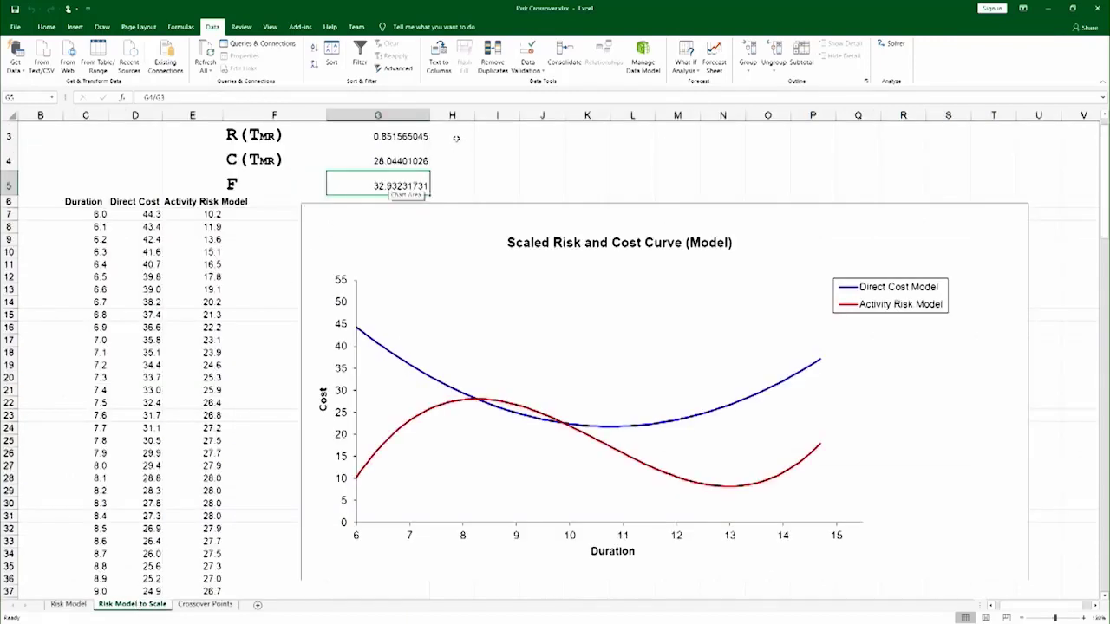
{"action": "left_click", "coordinate": [400, 136]}
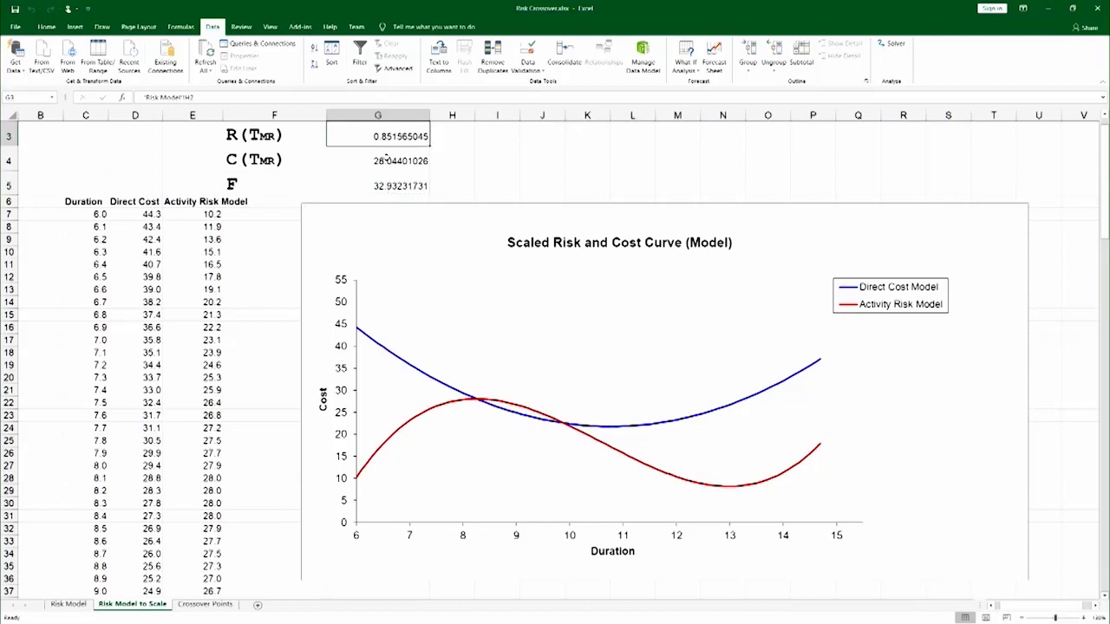
{"action": "left_click", "coordinate": [387, 158]}
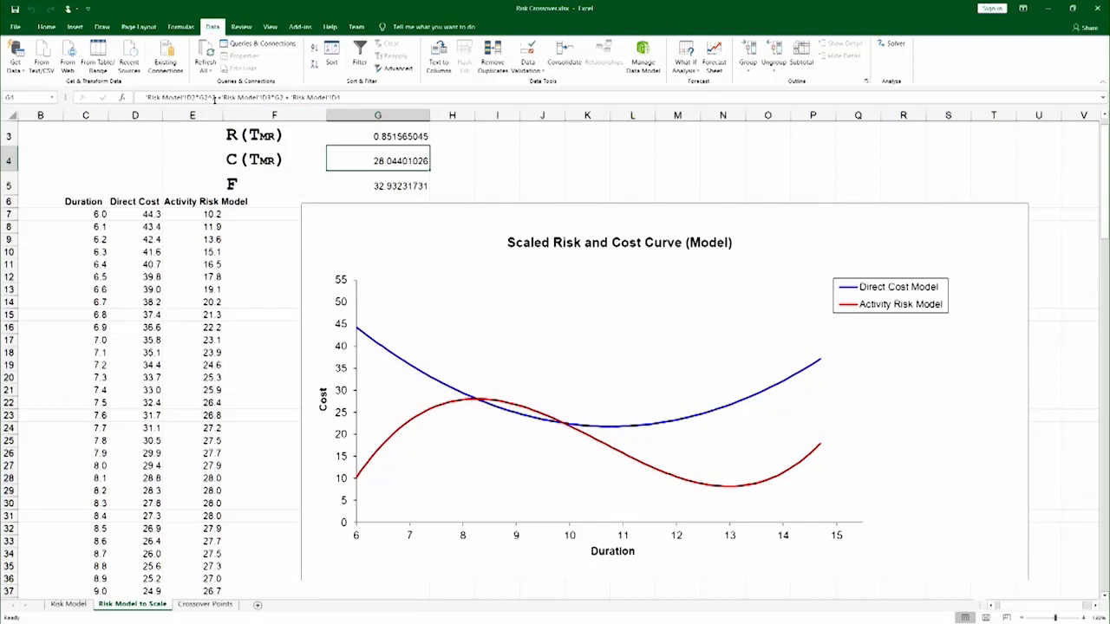
{"action": "left_click", "coordinate": [394, 178]}
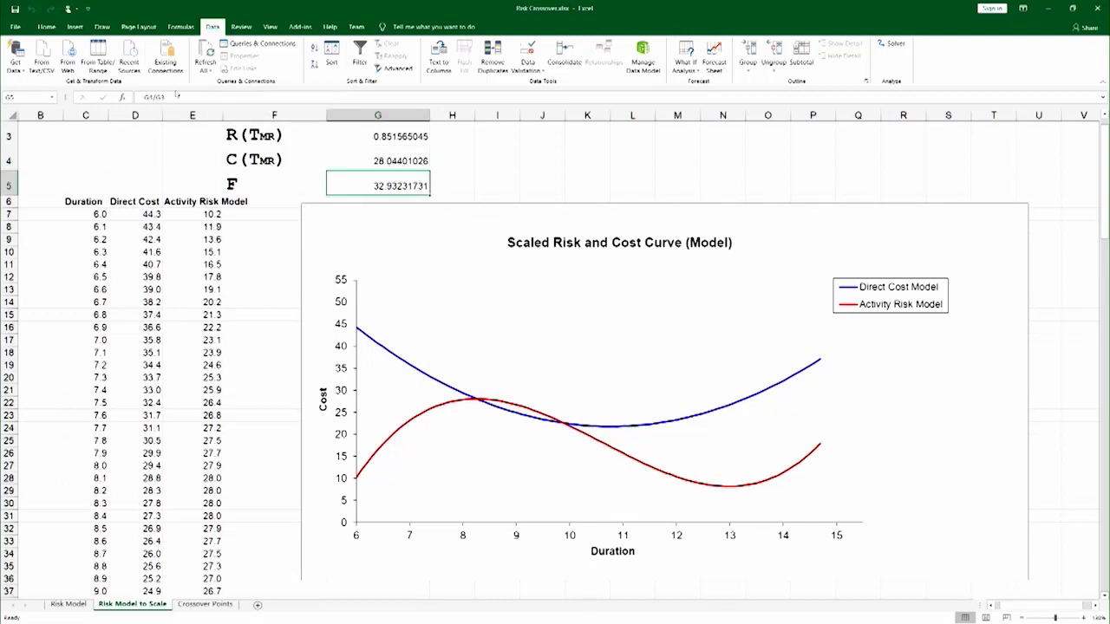
{"action": "left_click", "coordinate": [154, 98]}
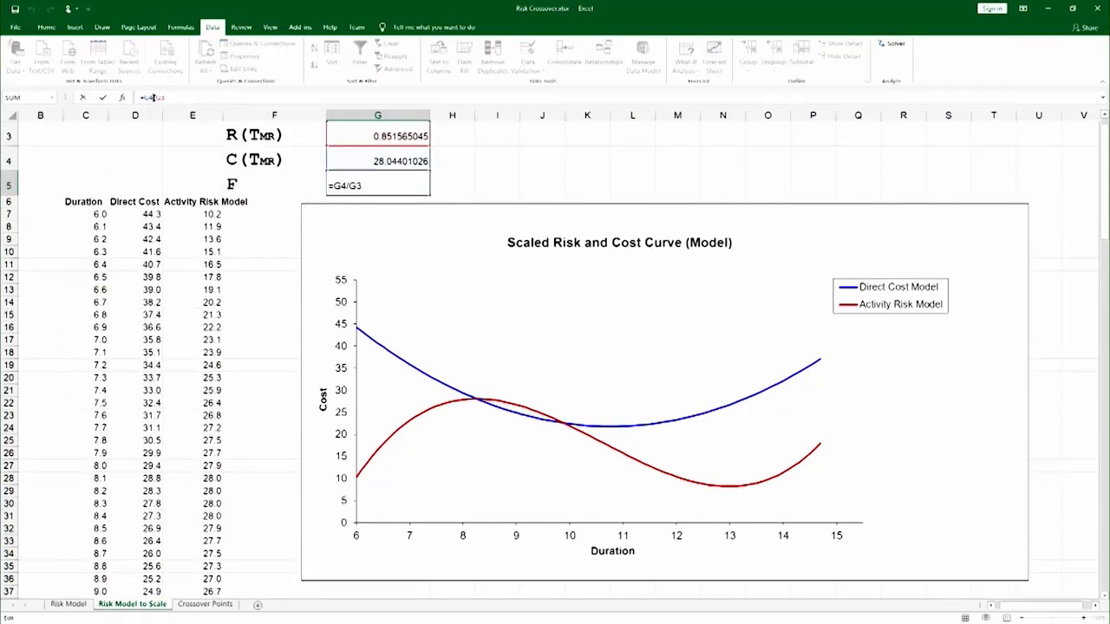
{"action": "key", "text": "ctrl+Return"}
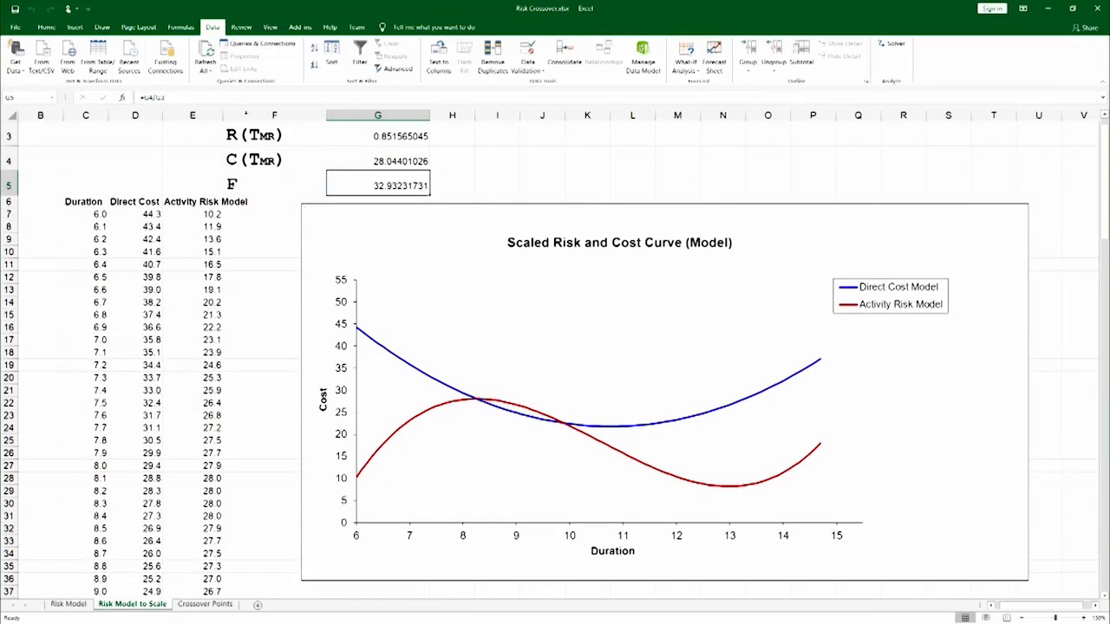
- Check that E7 scales the risk model by F, then go to Crossover Points
{"action": "left_click", "coordinate": [143, 213]}
{"action": "left_click", "coordinate": [196, 211]}
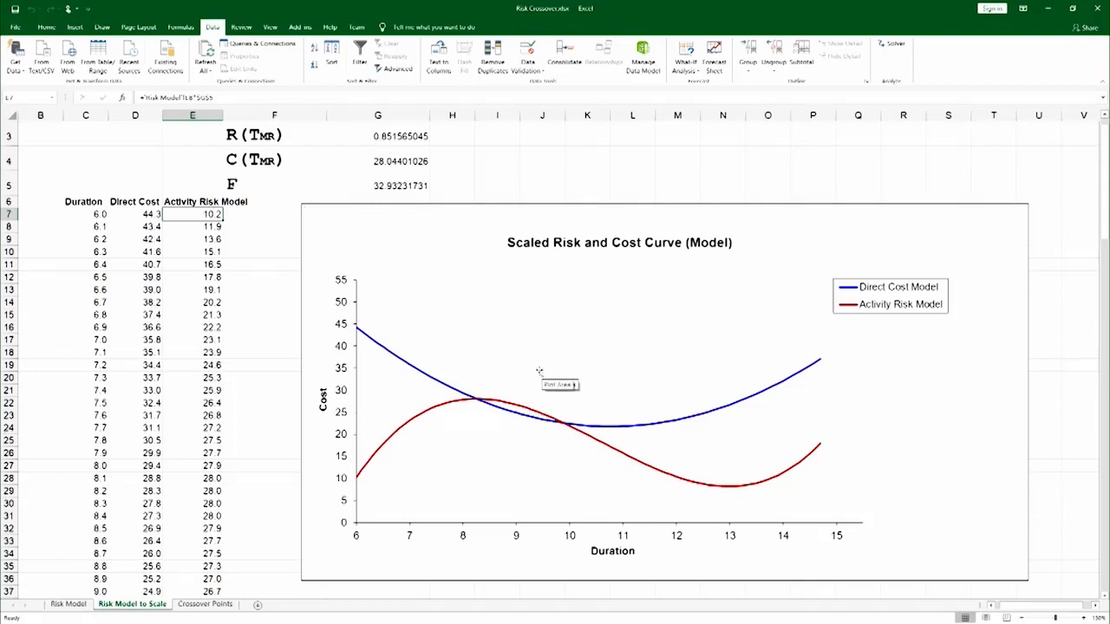
{"action": "left_click", "coordinate": [215, 605]}
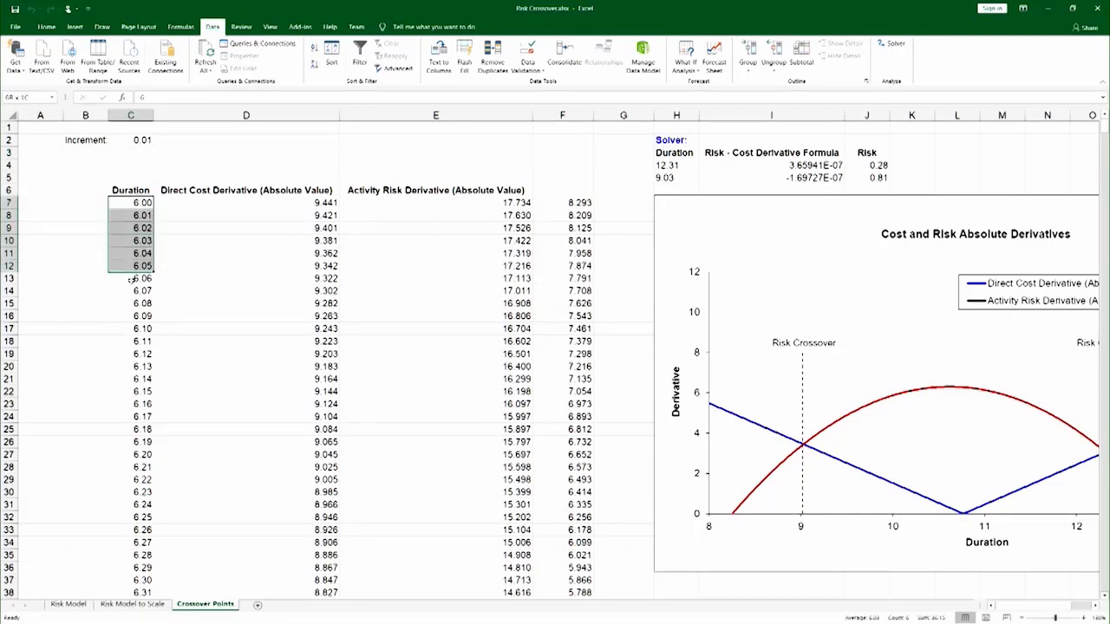
{"action": "left_click_drag", "start_coordinate": [132, 278], "coordinate": [158, 415]}
{"action": "left_click", "coordinate": [130, 140]}
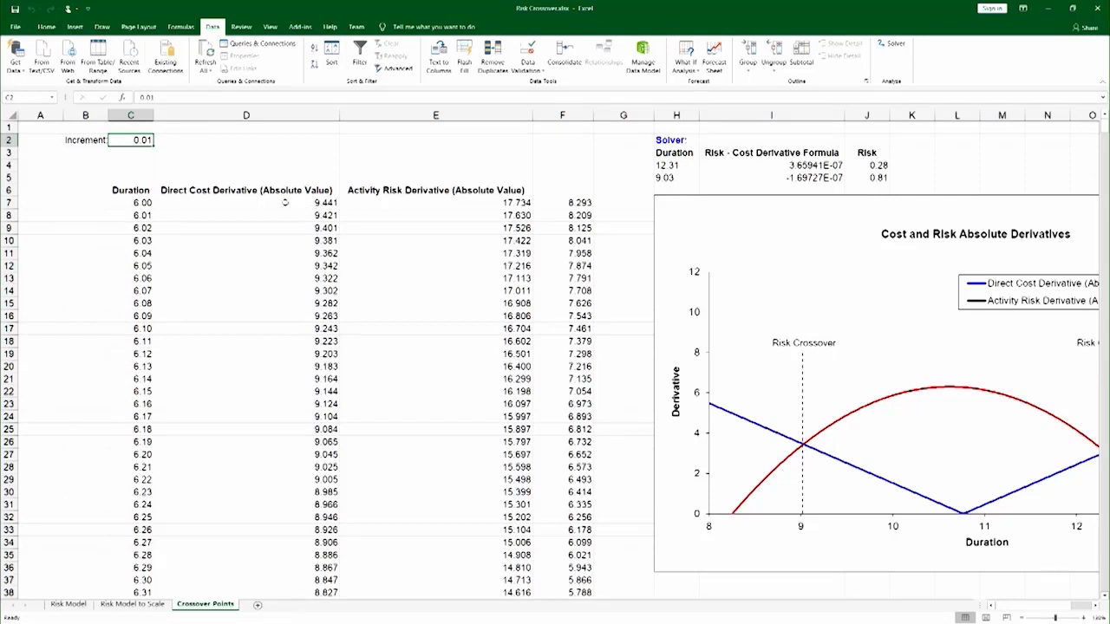
{"action": "left_click_drag", "start_coordinate": [285, 202], "coordinate": [247, 399]}
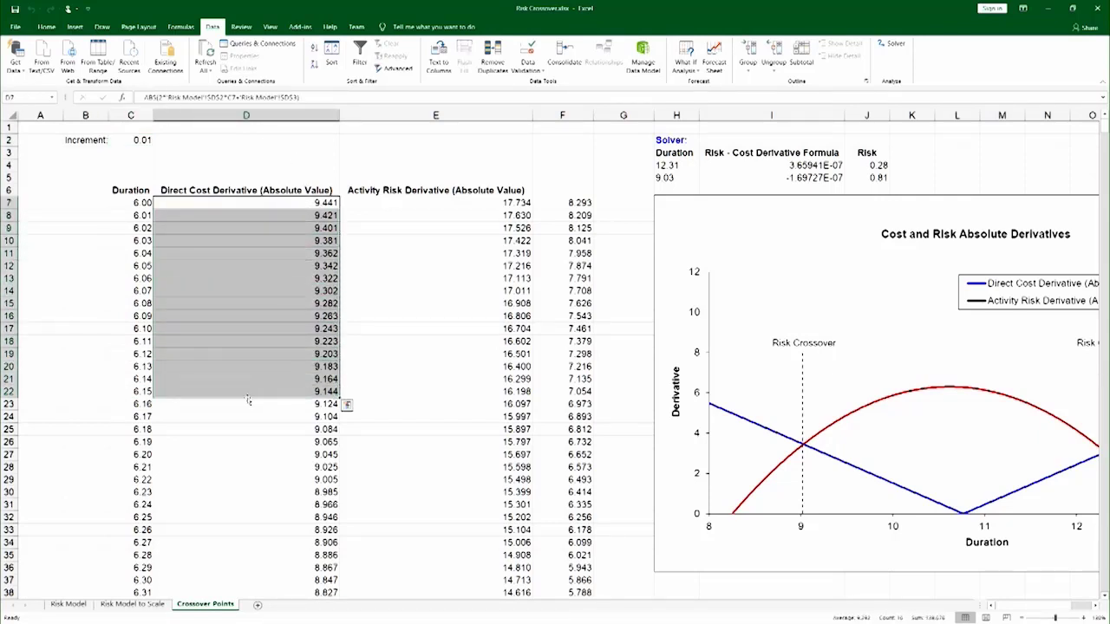
{"action": "left_click", "coordinate": [449, 206]}
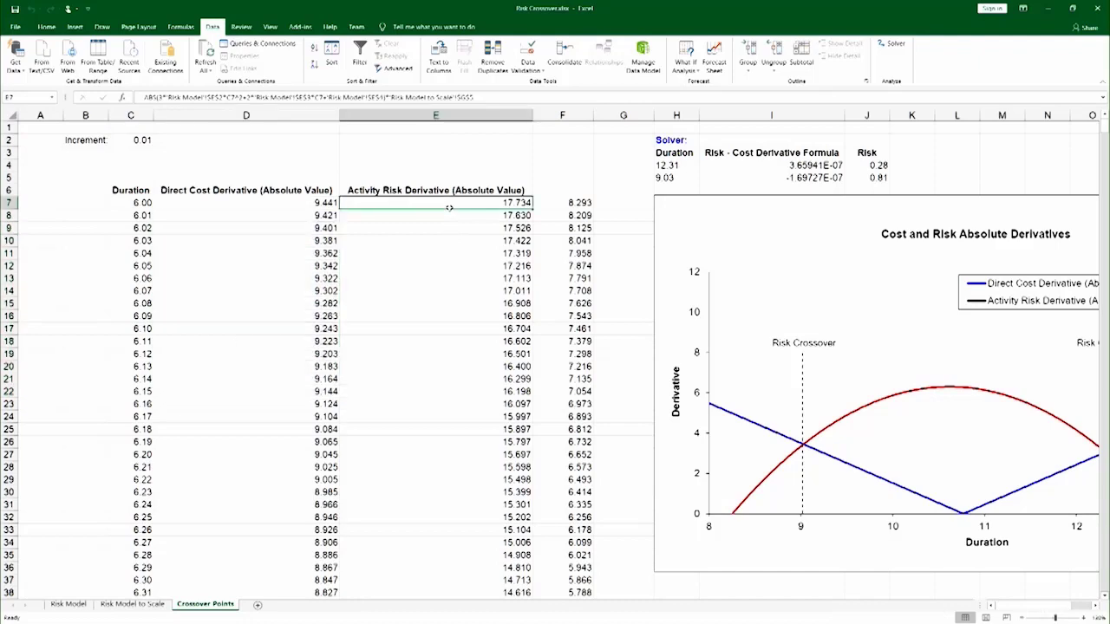
{"action": "left_click_drag", "start_coordinate": [450, 208], "coordinate": [447, 412]}
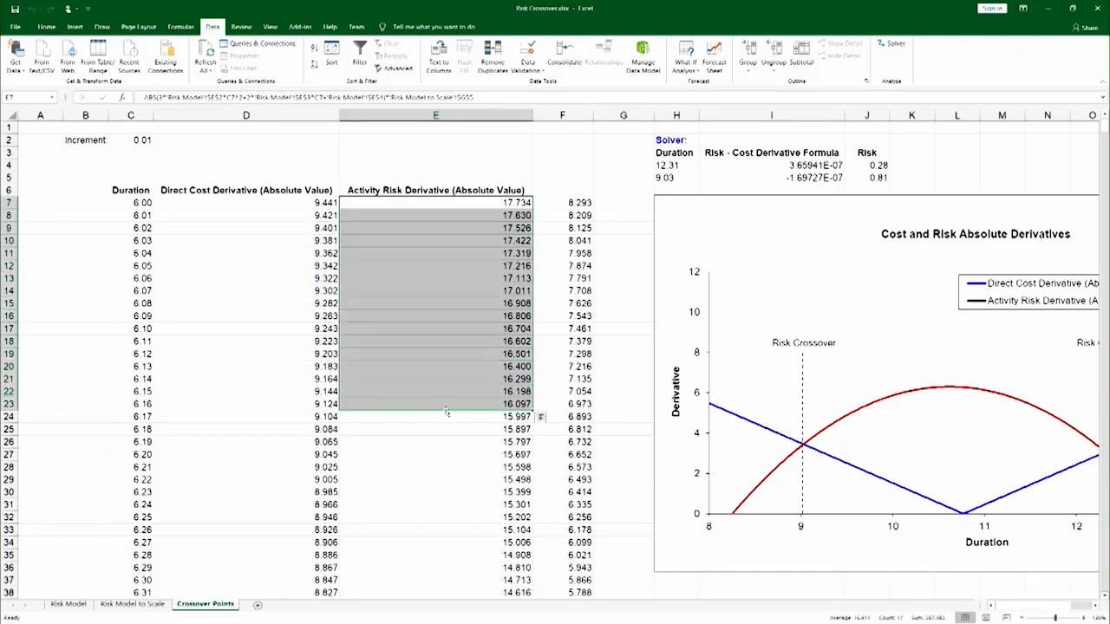
{"action": "left_click", "coordinate": [903, 151]}
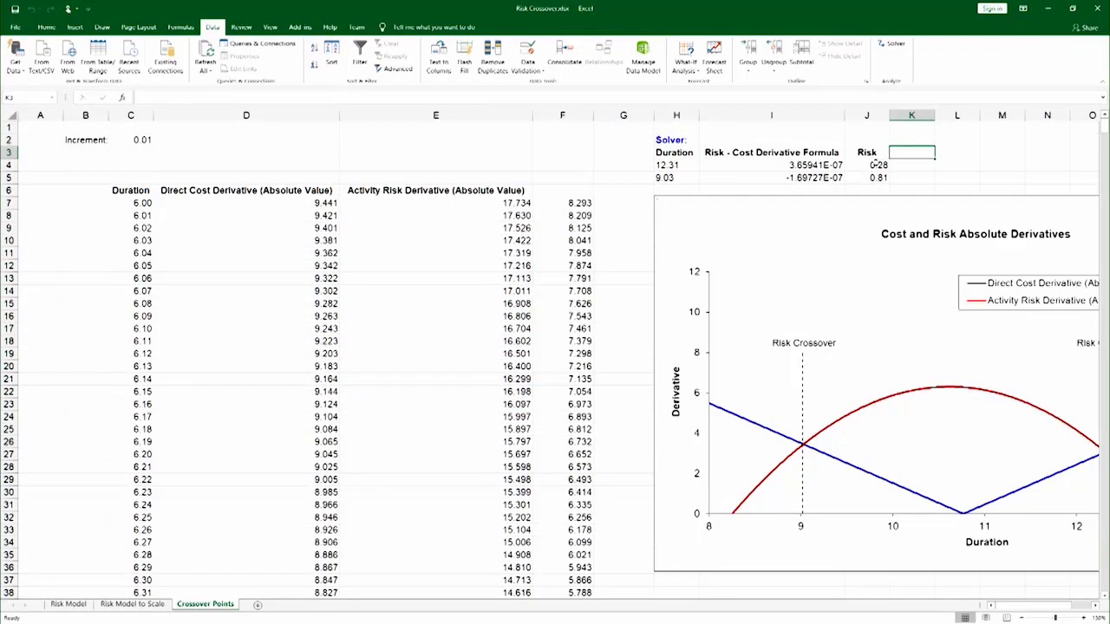
{"action": "left_click", "coordinate": [850, 164]}
{"action": "left_click", "coordinate": [834, 165]}
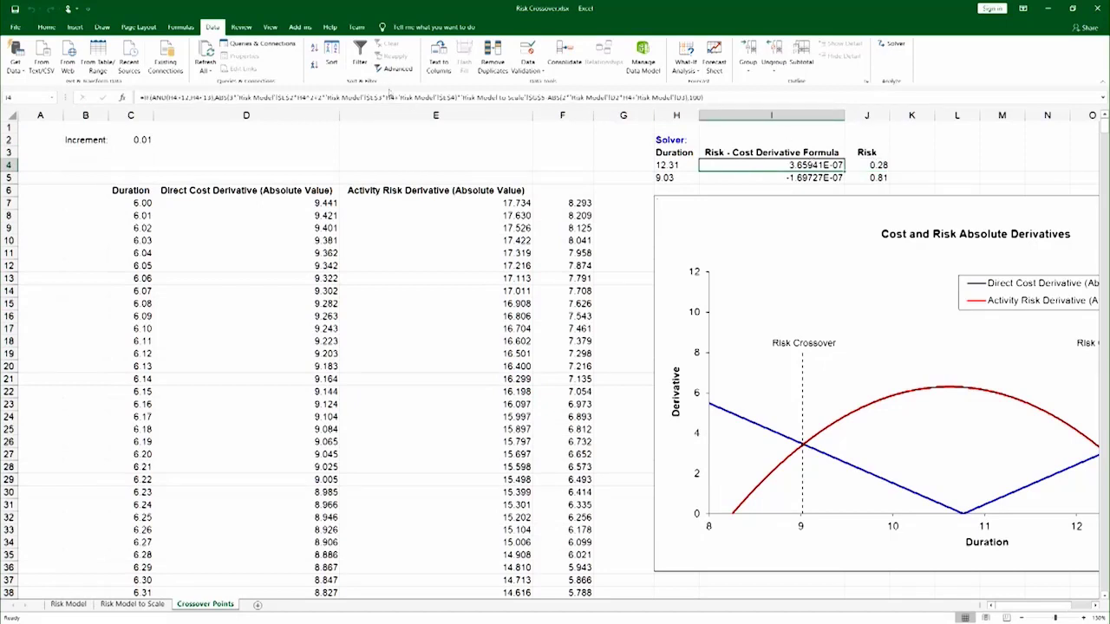
{"action": "left_click", "coordinate": [395, 93]}
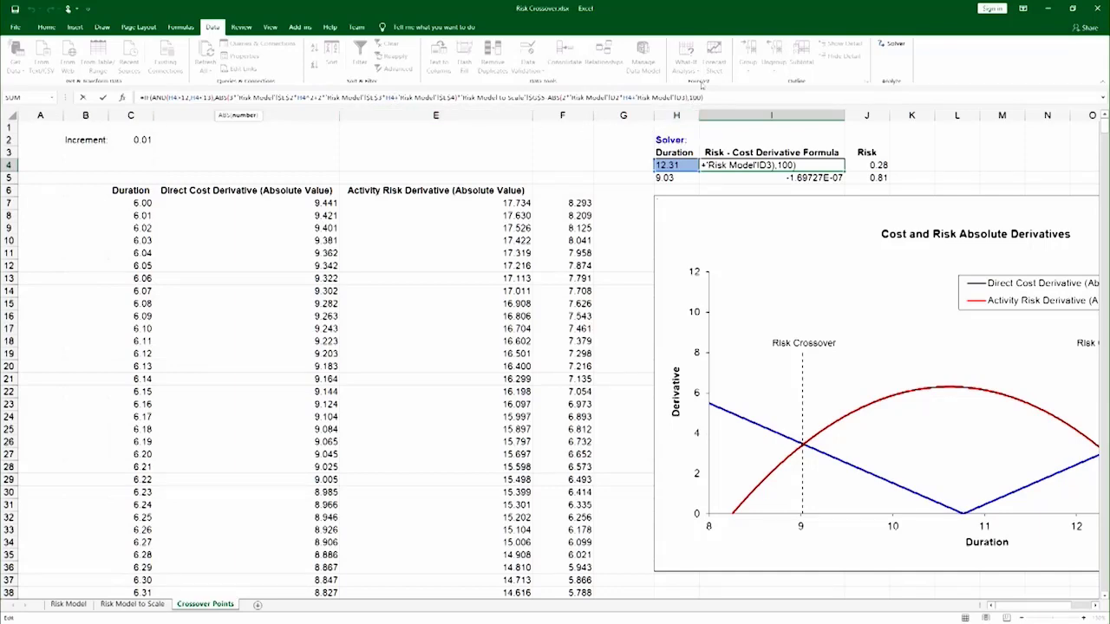
{"action": "key", "text": "Escape"}
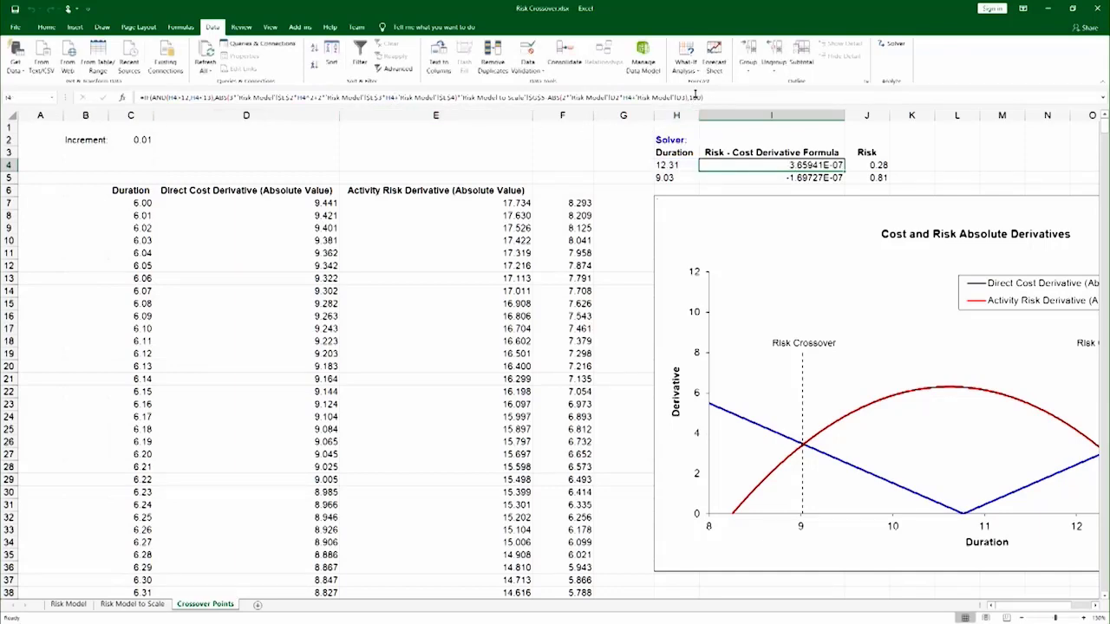
{"action": "left_click", "coordinate": [694, 97]}
{"action": "double_click", "coordinate": [694, 97]}
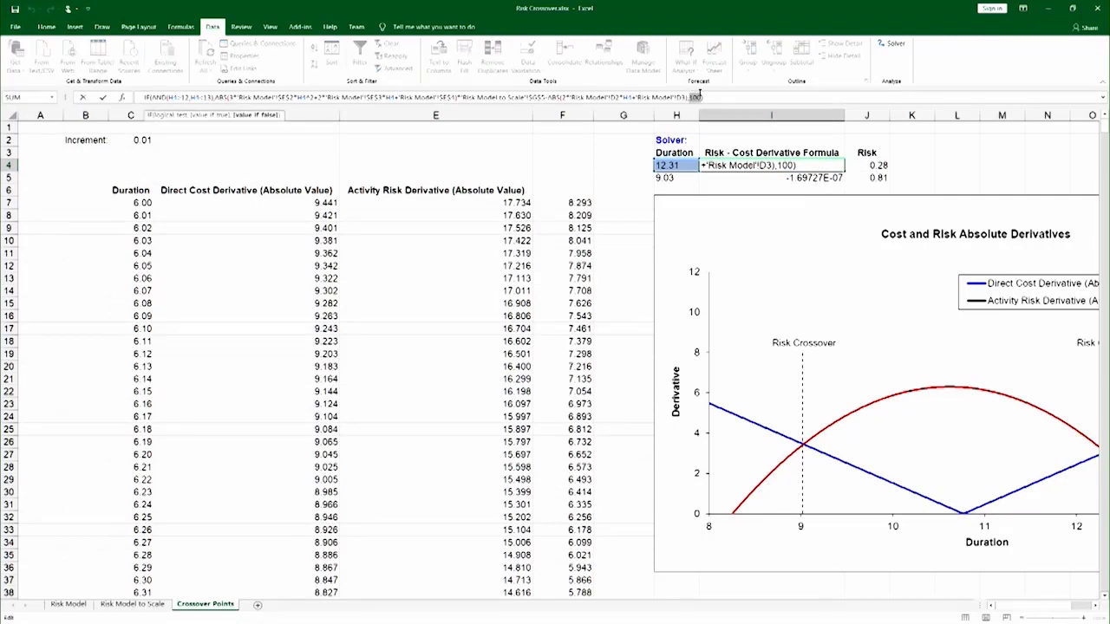
{"action": "key", "text": "Return"}
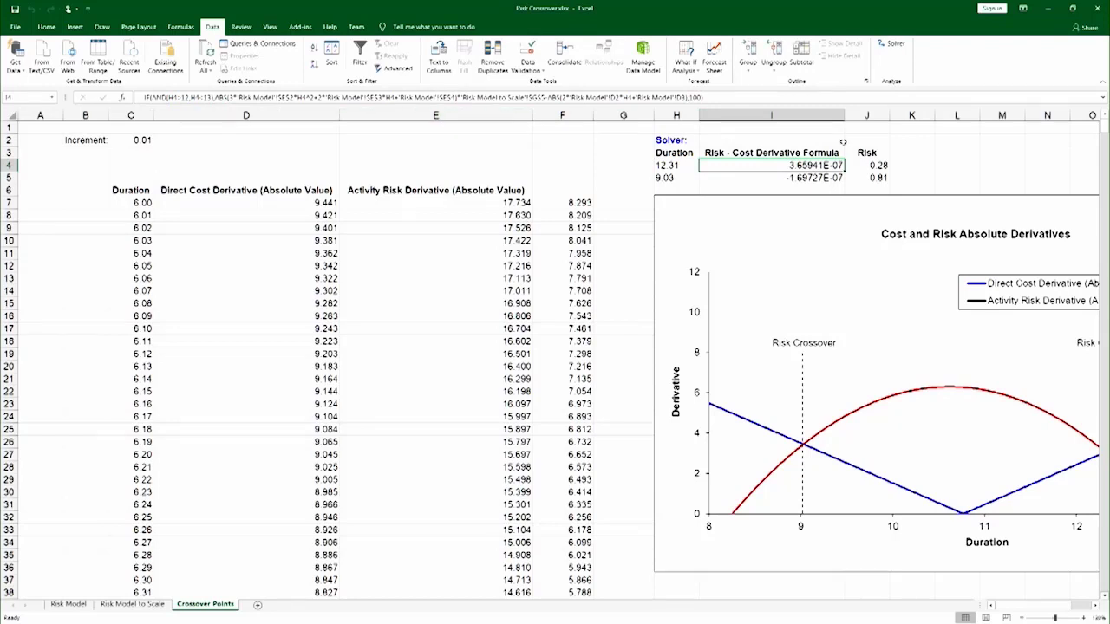
{"action": "left_click", "coordinate": [587, 101]}
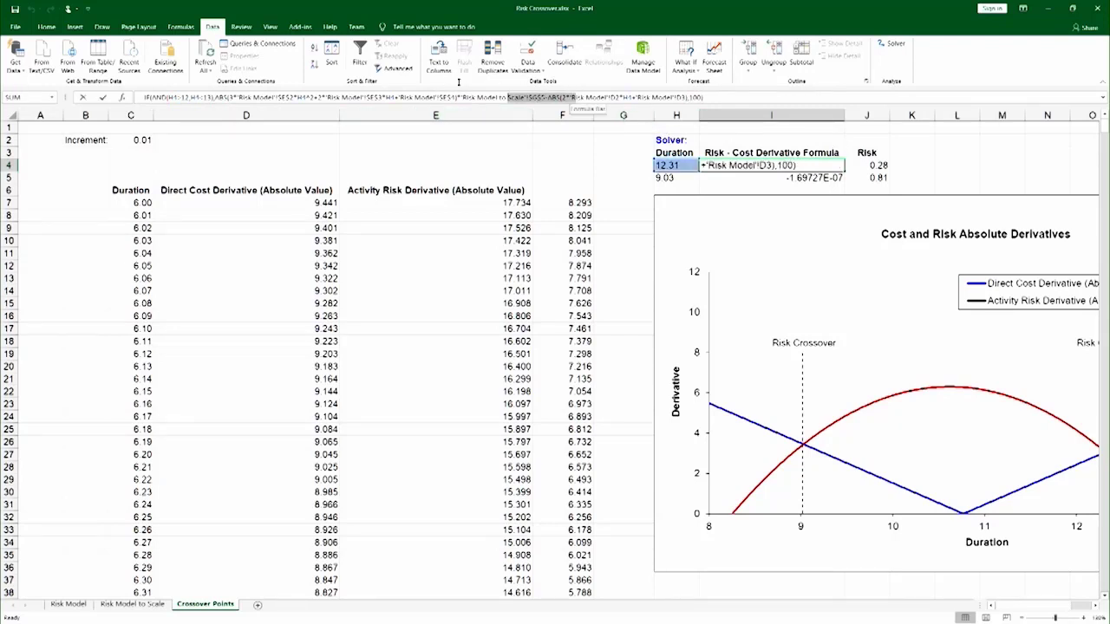
{"action": "key", "text": "Escape"}
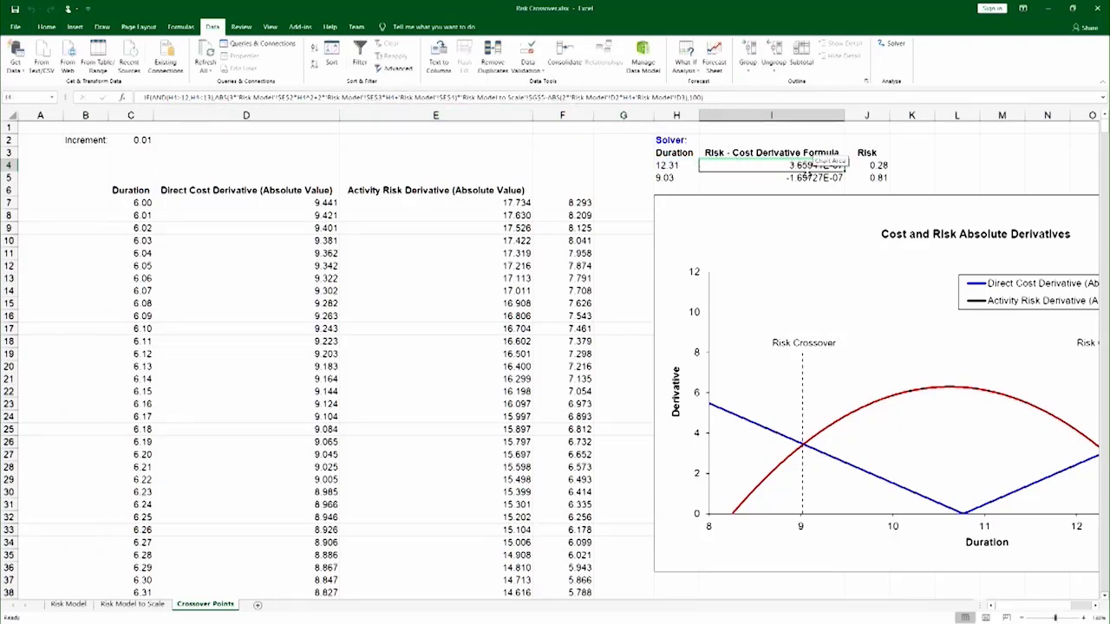
{"action": "left_click", "coordinate": [794, 180]}
{"action": "left_click", "coordinate": [791, 167]}
{"action": "left_click", "coordinate": [790, 177]}
{"action": "left_click", "coordinate": [786, 165]}
{"action": "left_click", "coordinate": [783, 179]}
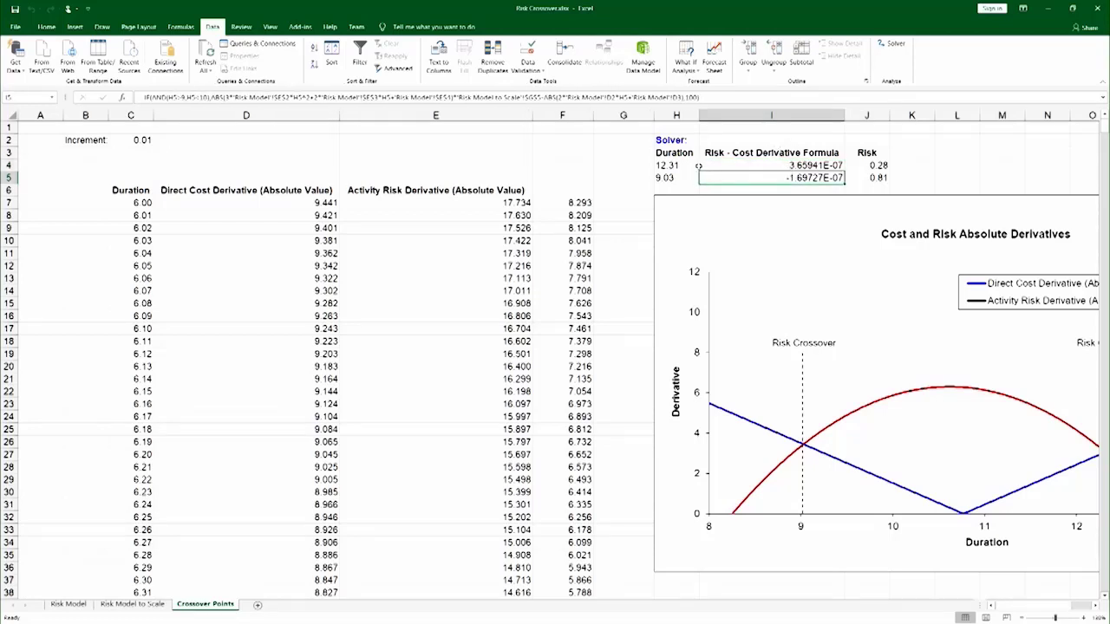
{"action": "left_click", "coordinate": [689, 166]}
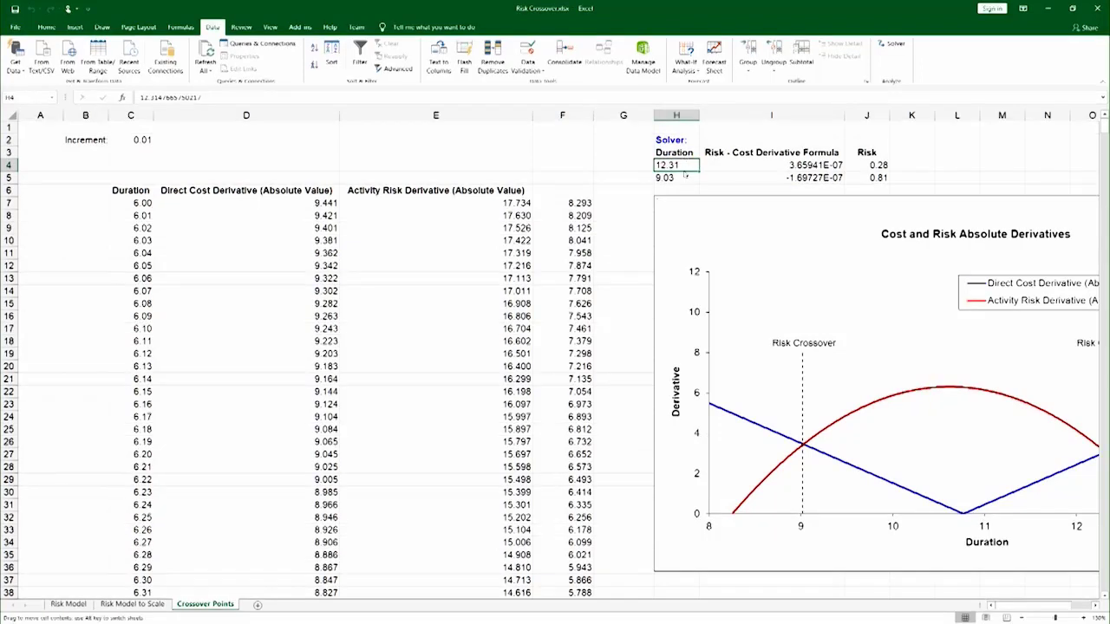
{"action": "left_click", "coordinate": [687, 176]}
{"action": "left_click", "coordinate": [870, 164]}
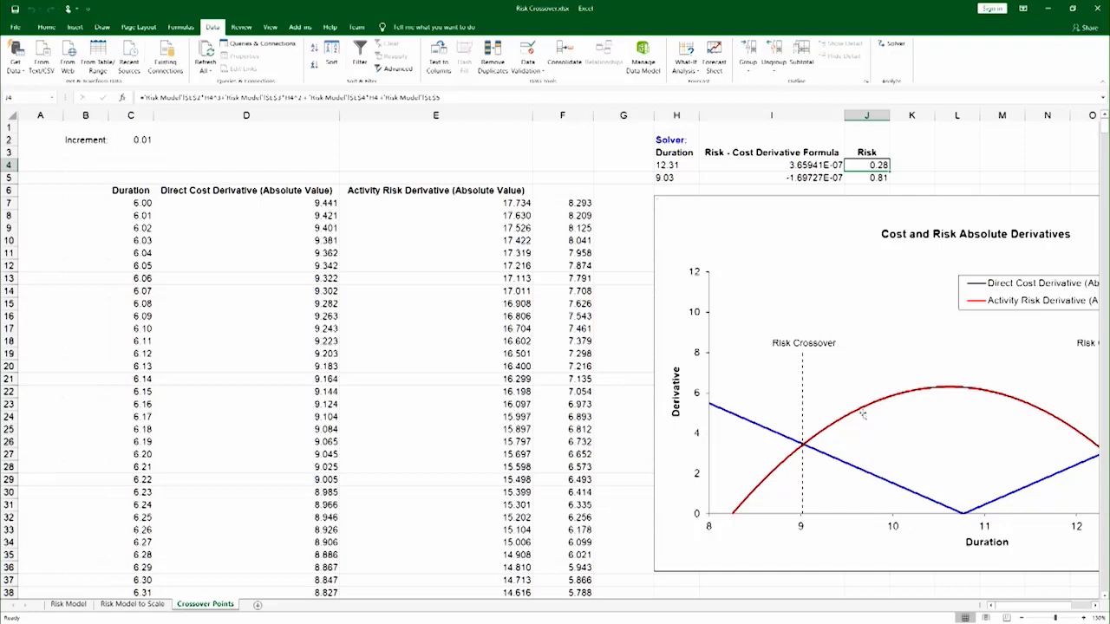
- Highlight the Direct Cost and Activity Risk Derivative columns, then scroll right to reveal the whole chart
{"action": "left_click_drag", "start_coordinate": [237, 209], "coordinate": [198, 458]}
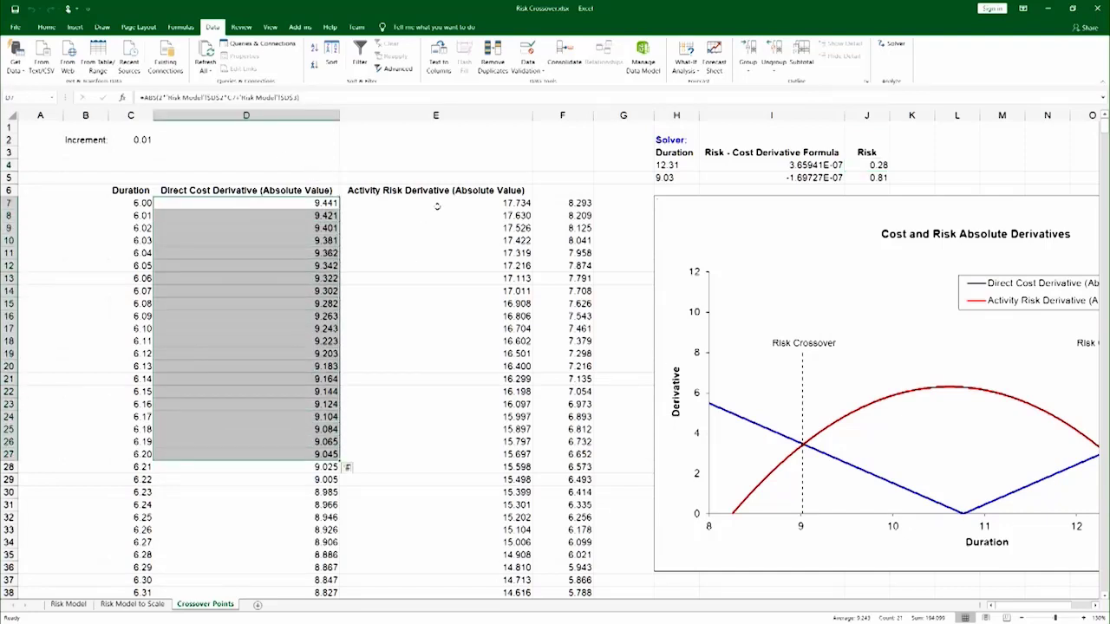
{"action": "left_click_drag", "start_coordinate": [438, 205], "coordinate": [402, 455]}
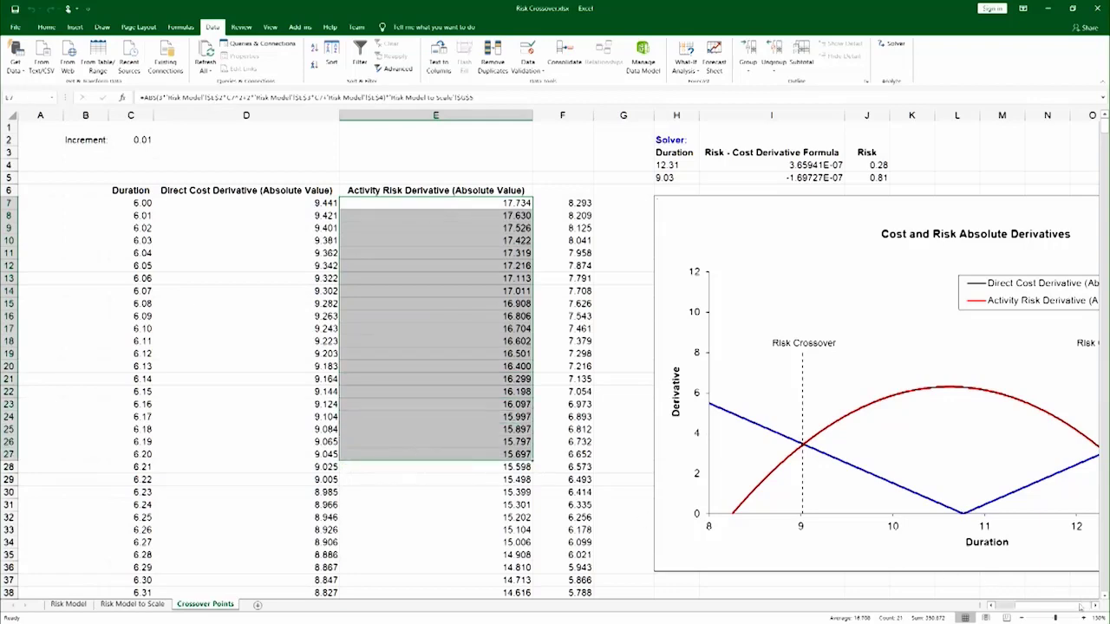
{"action": "left_click", "coordinate": [1084, 605]}
{"action": "left_click", "coordinate": [1000, 604]}
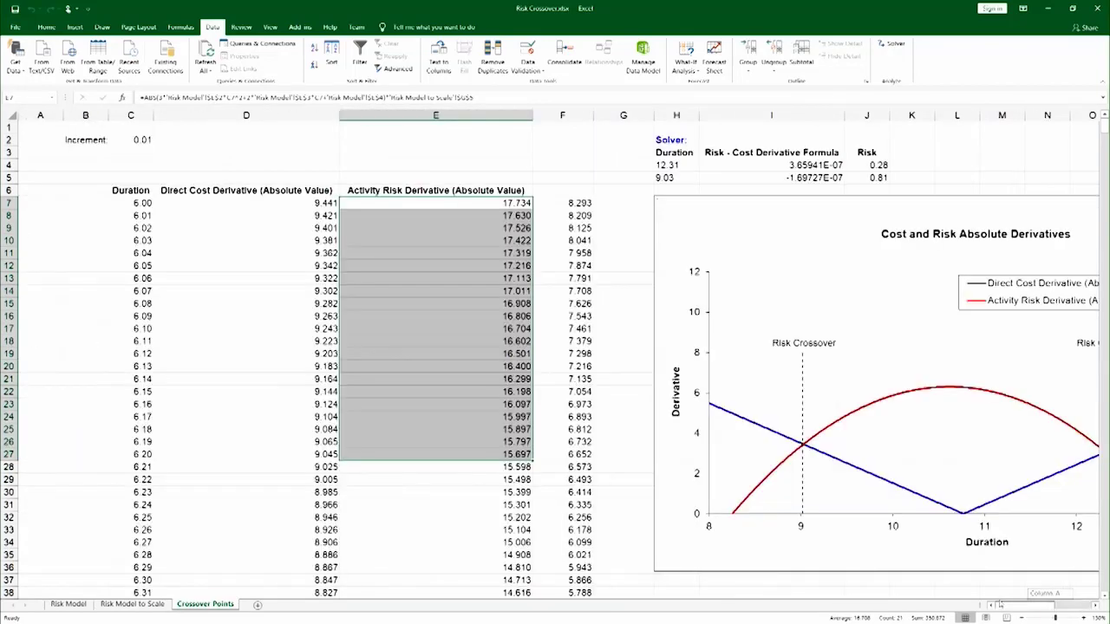
{"action": "left_click_drag", "start_coordinate": [1013, 605], "coordinate": [1021, 604]}
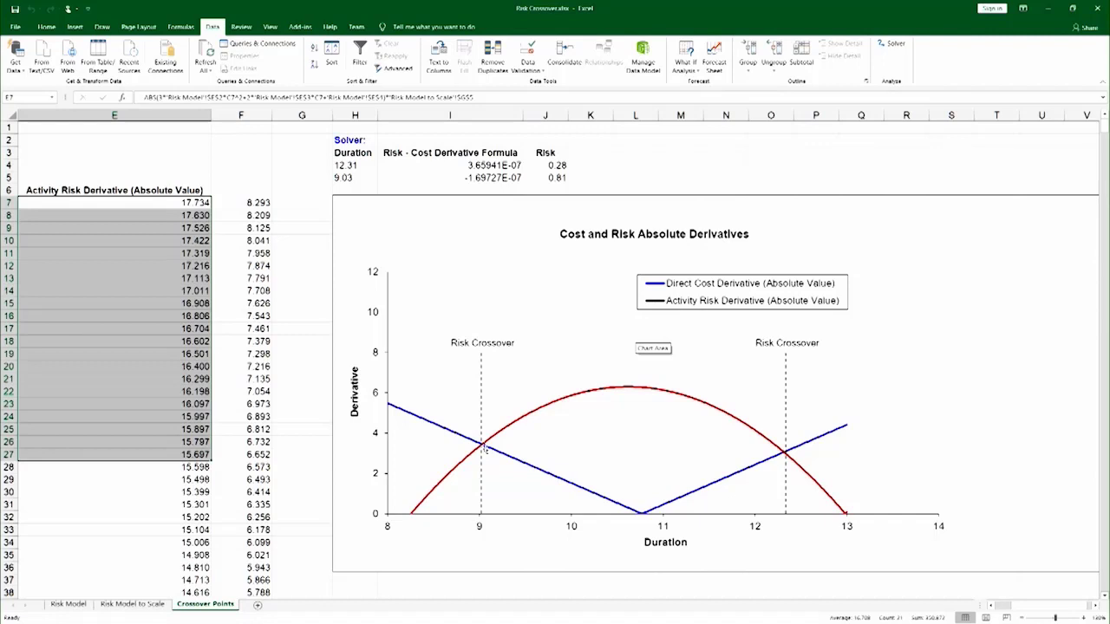
- Drag the left dashed Risk Crossover line from duration 9 to about 8.5
{"action": "left_click", "coordinate": [477, 435]}
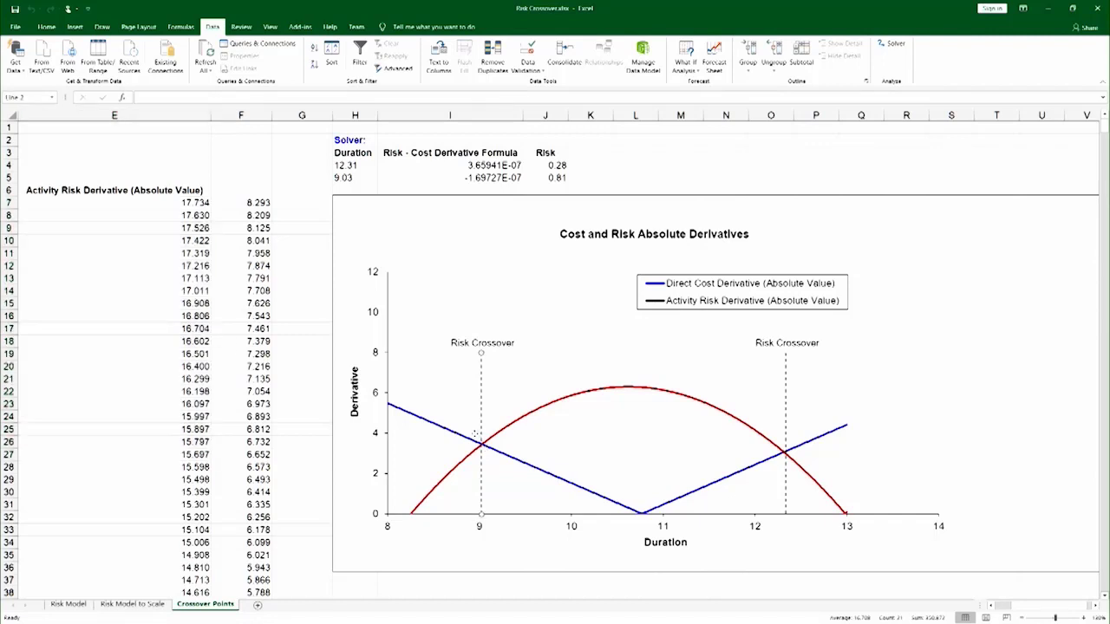
{"action": "left_click_drag", "start_coordinate": [475, 435], "coordinate": [434, 426]}
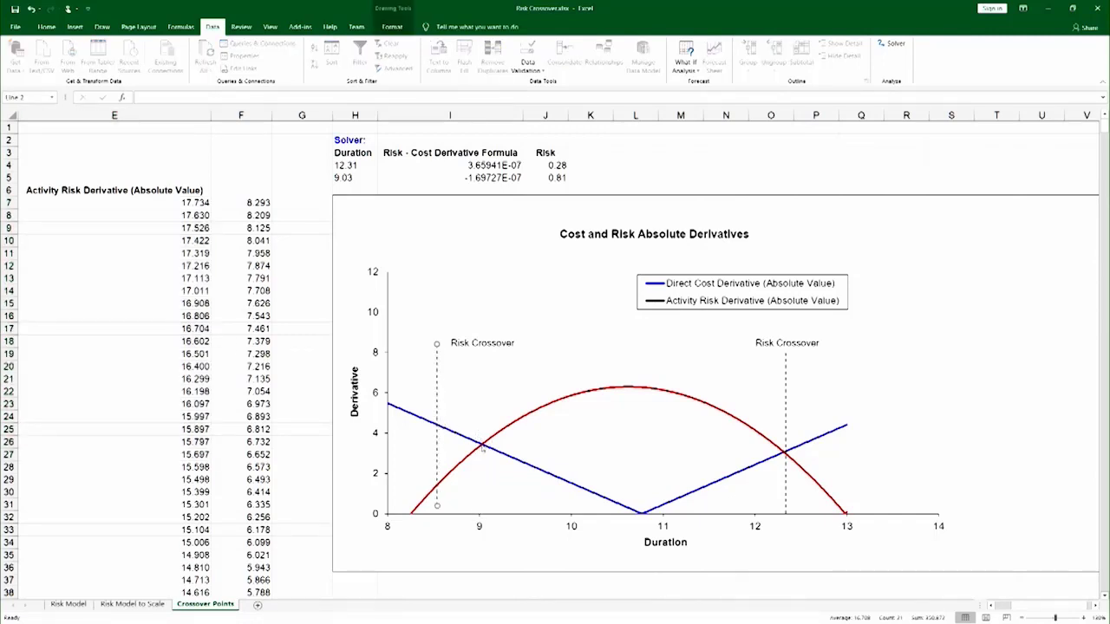
{"action": "mouse_move", "coordinate": [484, 449]}
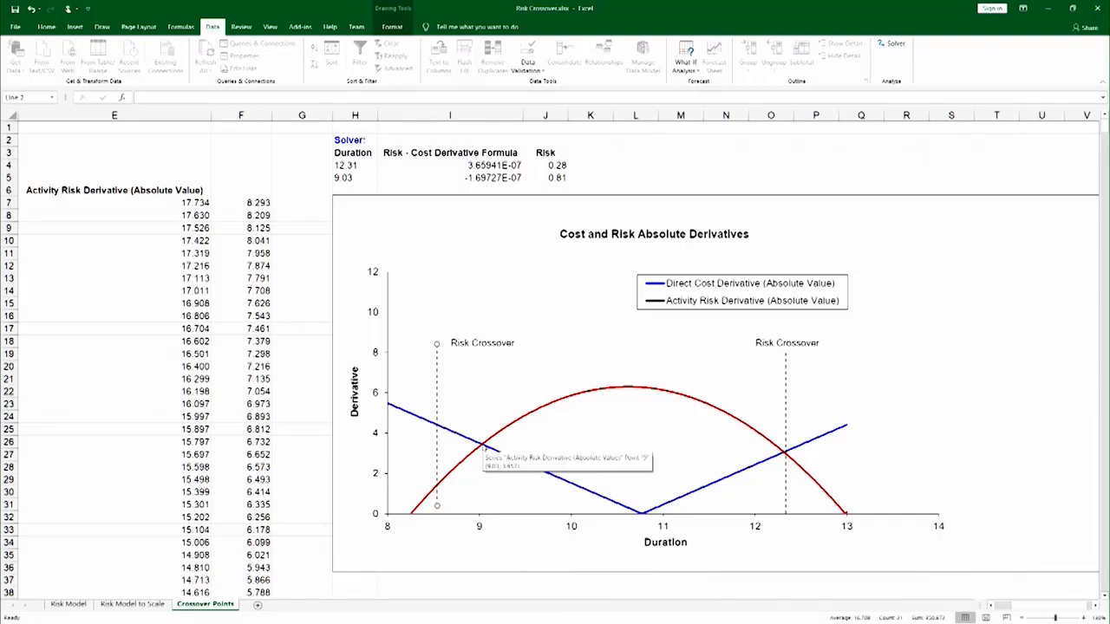
- Check the solver's 9.03 crossover duration and the row 25 difference formula
{"action": "left_click", "coordinate": [352, 178]}
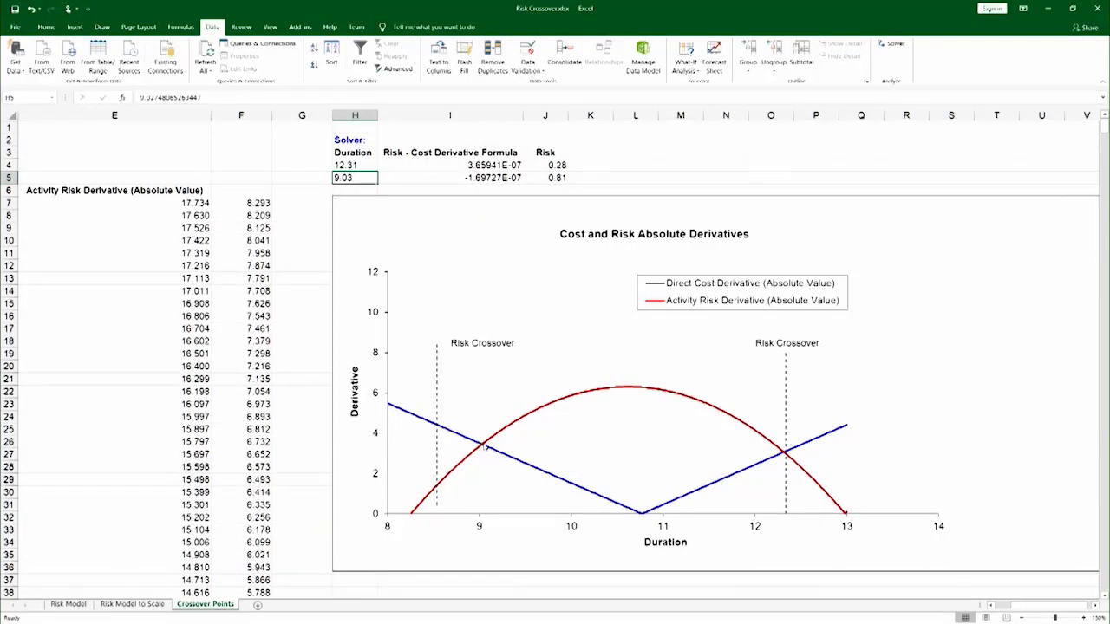
{"action": "left_click", "coordinate": [251, 430]}
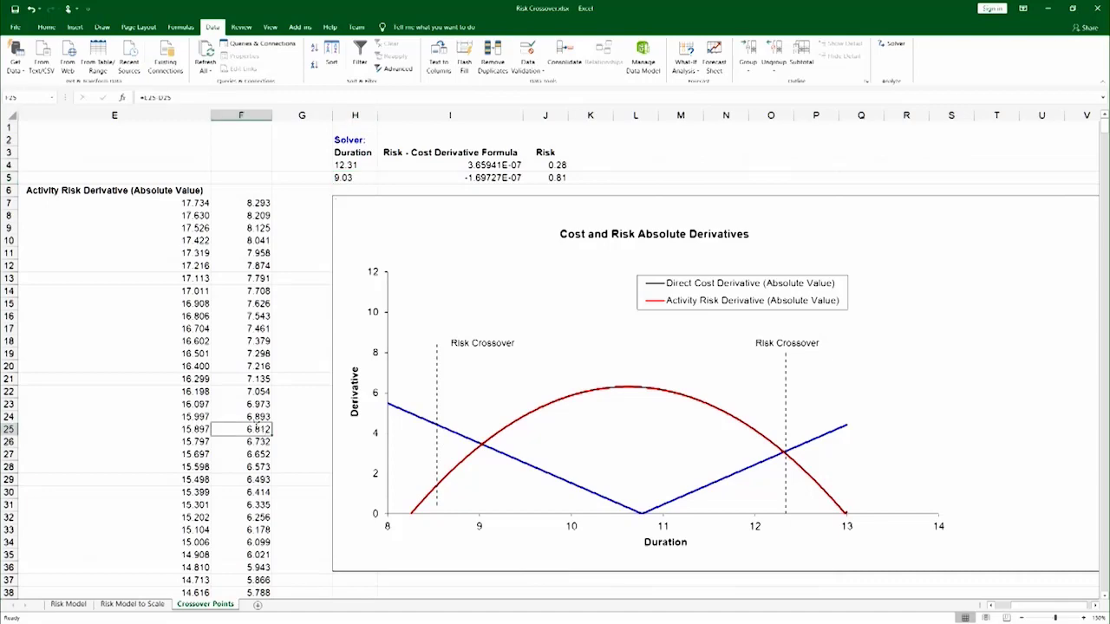
{"action": "key", "text": "Left"}
{"action": "key", "text": "Home"}
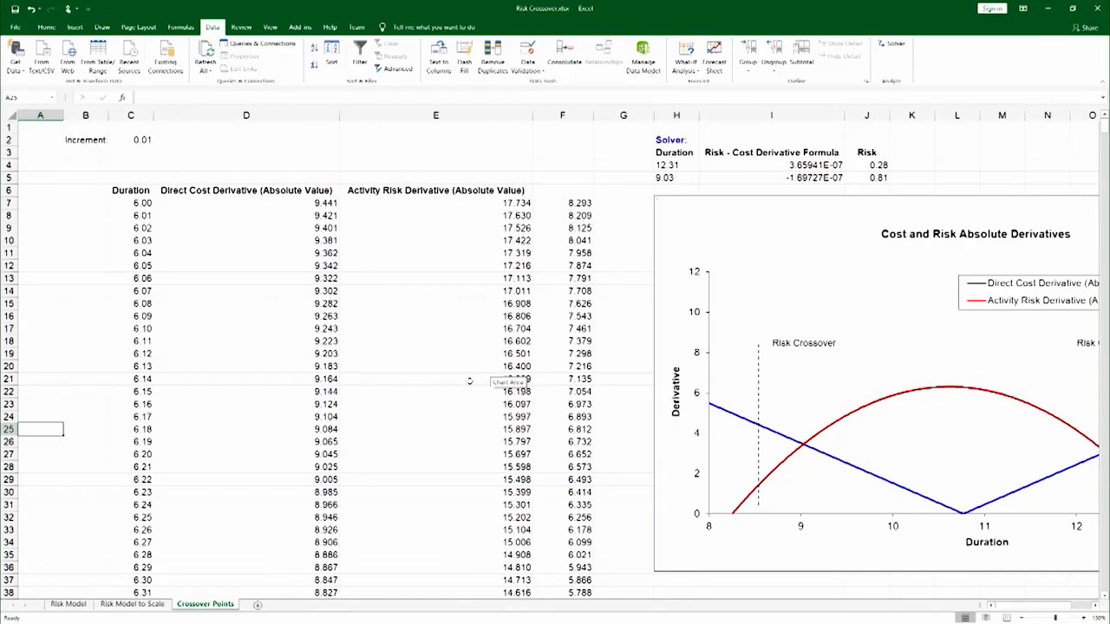
{"action": "left_click", "coordinate": [512, 379]}
{"action": "scroll", "coordinate": [515, 303], "scroll_direction": "down", "scroll_amount": 6}
{"action": "scroll", "coordinate": [515, 304], "scroll_direction": "down", "scroll_amount": 5}
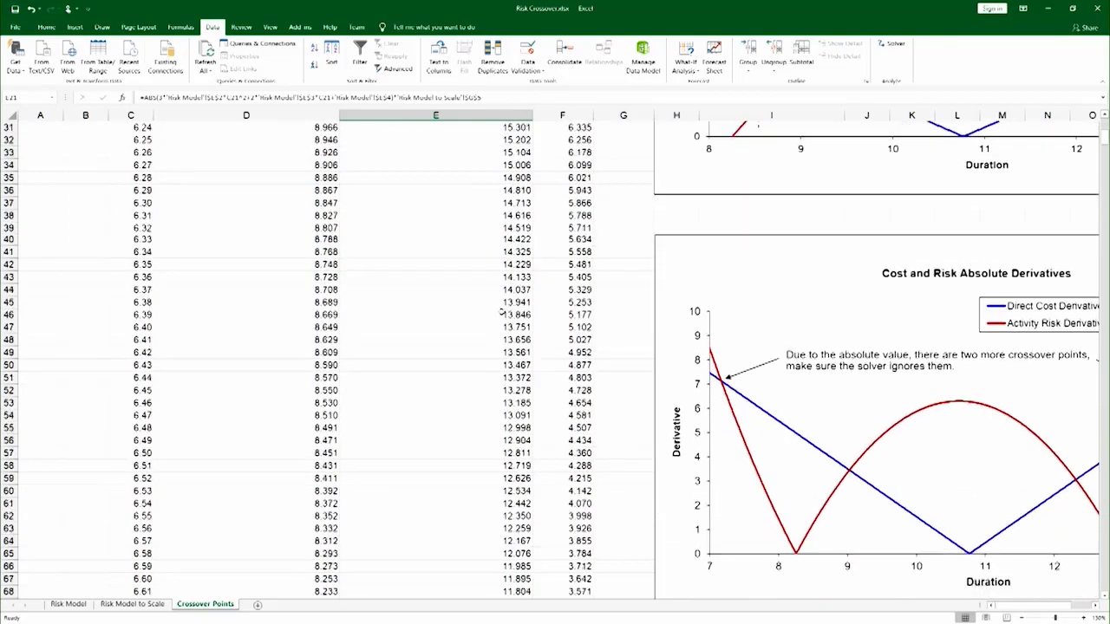
{"action": "scroll", "coordinate": [613, 331], "scroll_direction": "up", "scroll_amount": 5}
{"action": "scroll", "coordinate": [580, 240], "scroll_direction": "up", "scroll_amount": 7}
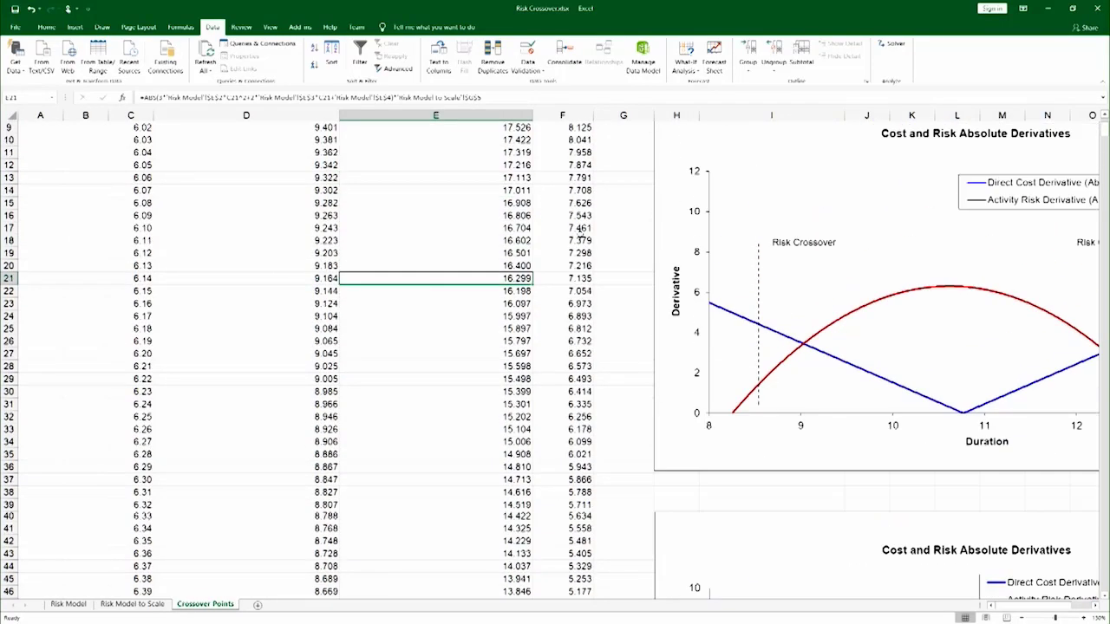
{"action": "left_click", "coordinate": [574, 205]}
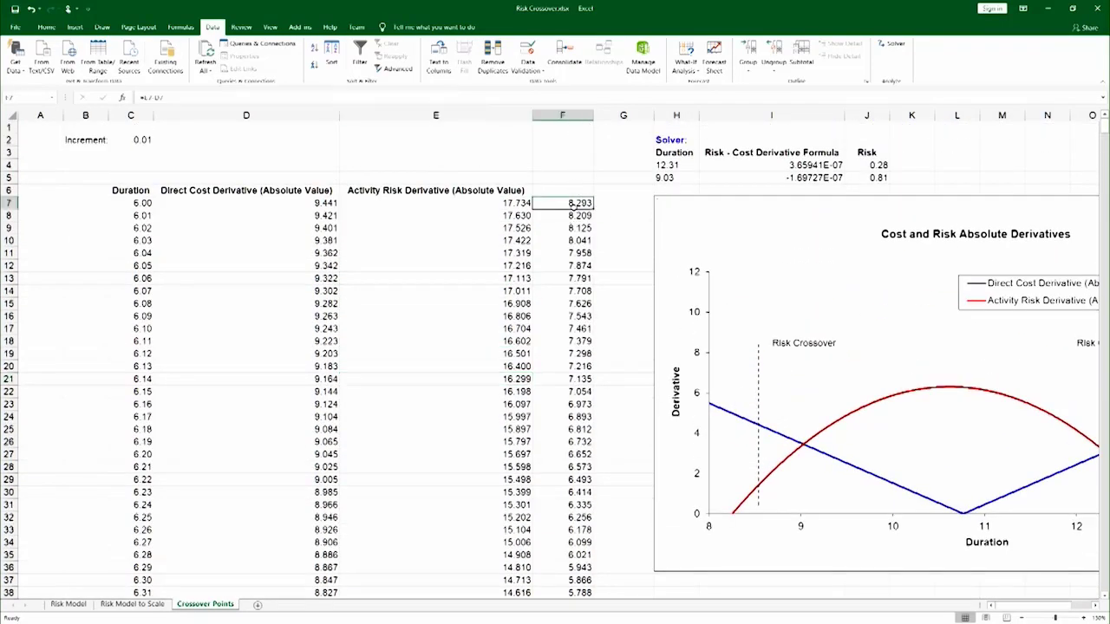
{"action": "scroll", "coordinate": [535, 433], "scroll_direction": "down", "scroll_amount": 1}
{"action": "scroll", "coordinate": [535, 436], "scroll_direction": "down", "scroll_amount": 16}
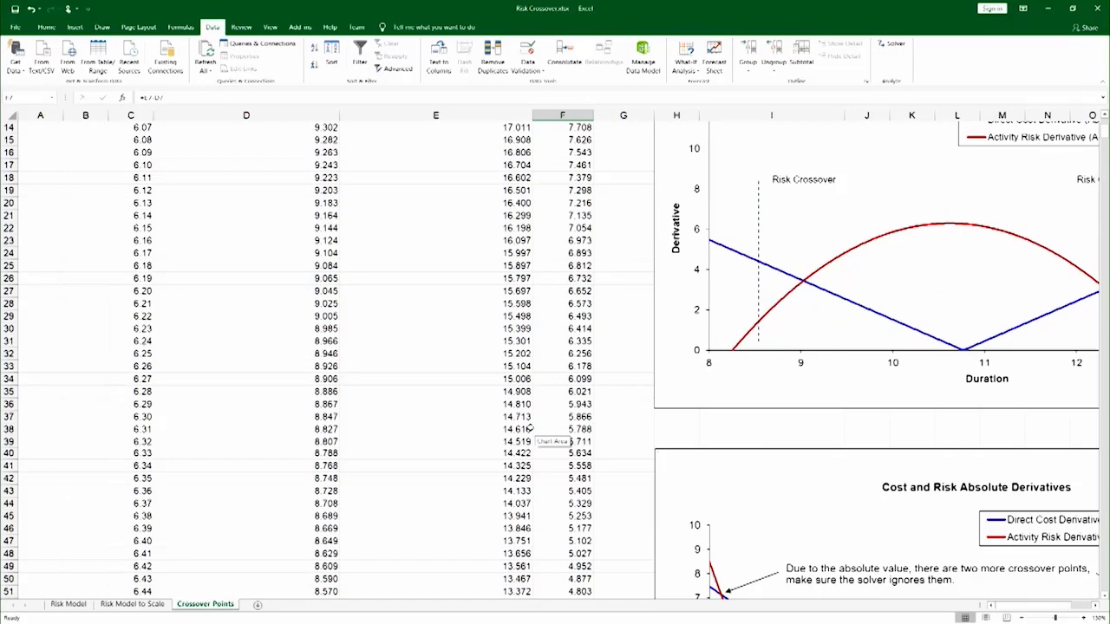
{"action": "scroll", "coordinate": [506, 431], "scroll_direction": "down", "scroll_amount": 9}
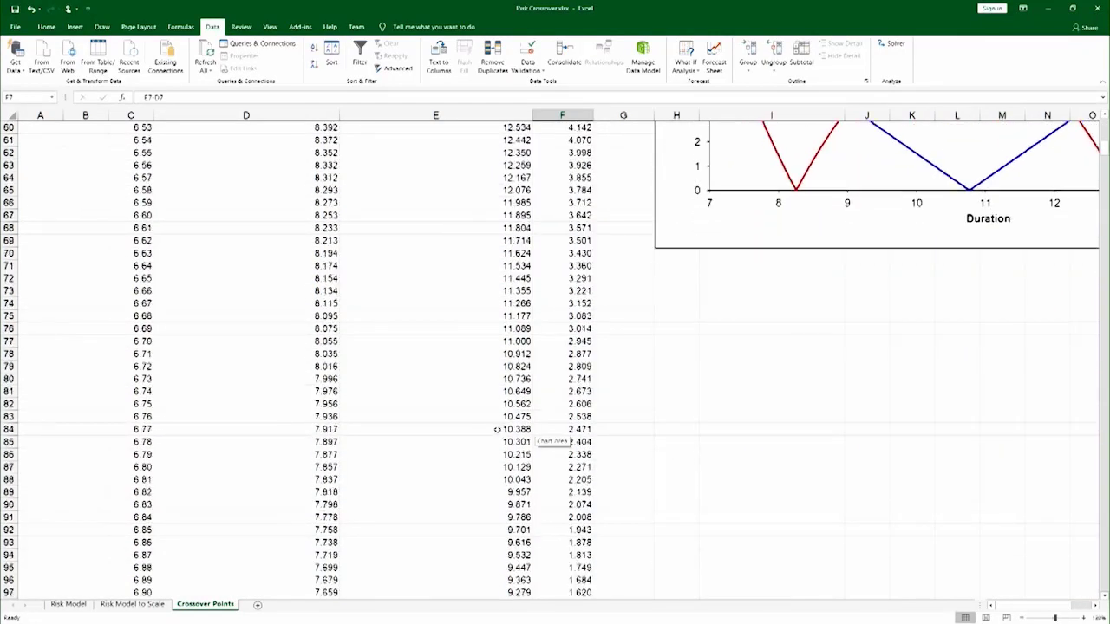
{"action": "key", "text": "Page_Down"}
{"action": "key", "text": "Page_Down"}
{"action": "key", "text": "Page_Down"}
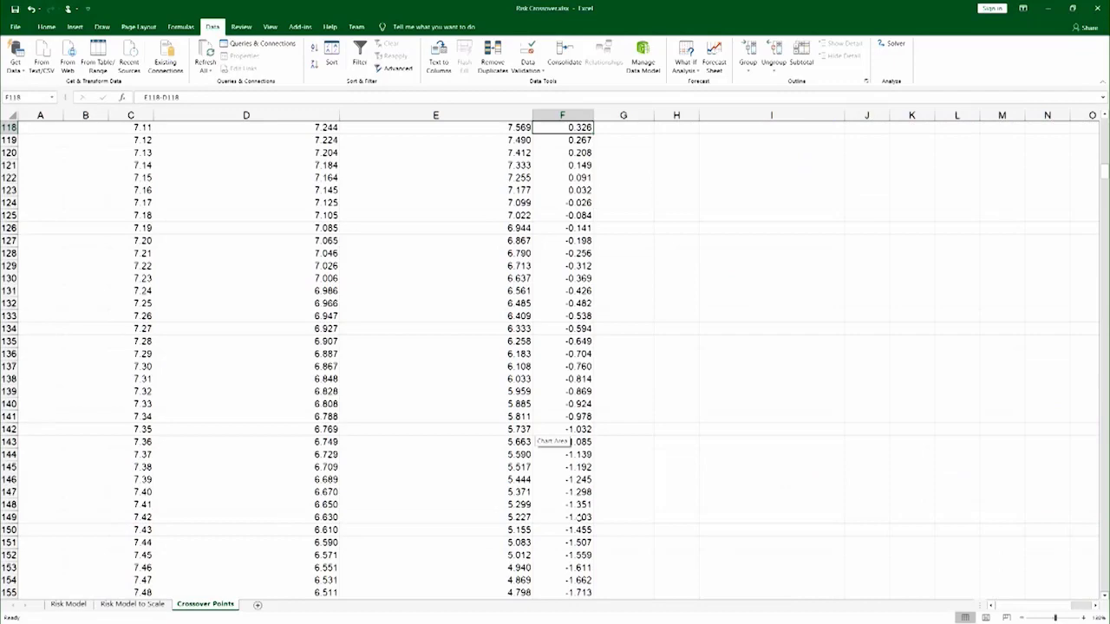
{"action": "key", "text": "Page_Down"}
{"action": "key", "text": "Page_Down"}
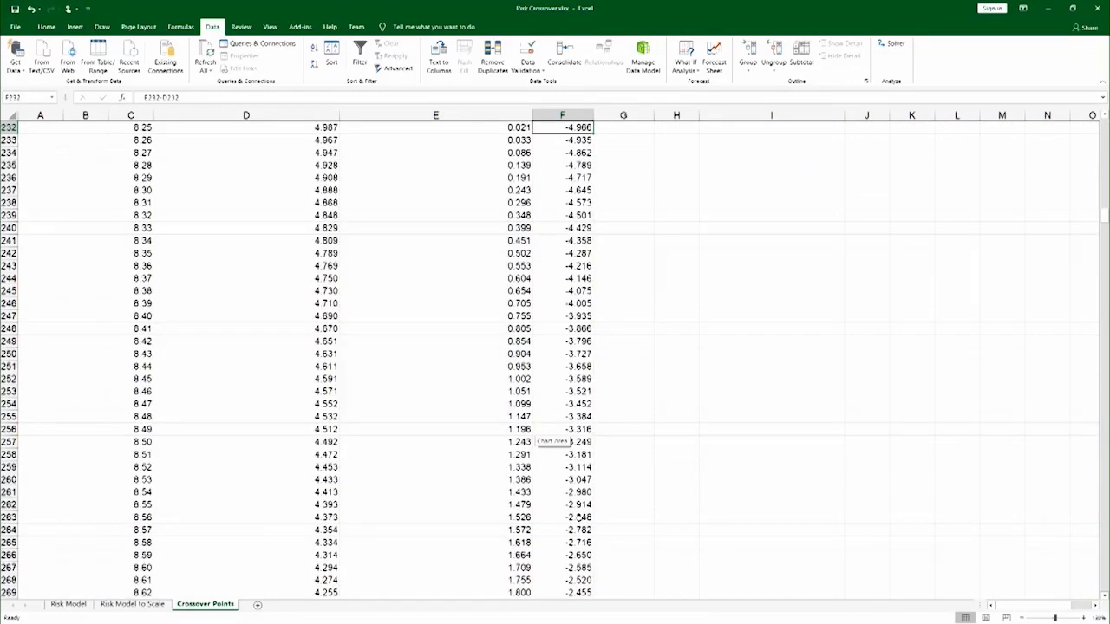
{"action": "key", "text": "Page_Down"}
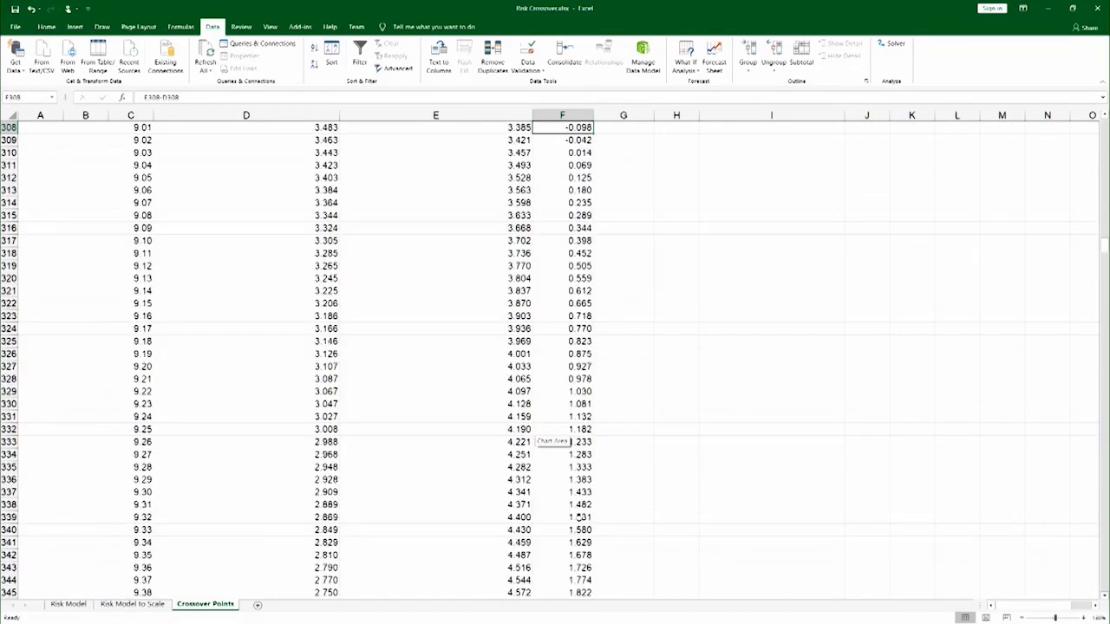
{"action": "scroll", "coordinate": [620, 380], "scroll_direction": "up", "scroll_amount": 2}
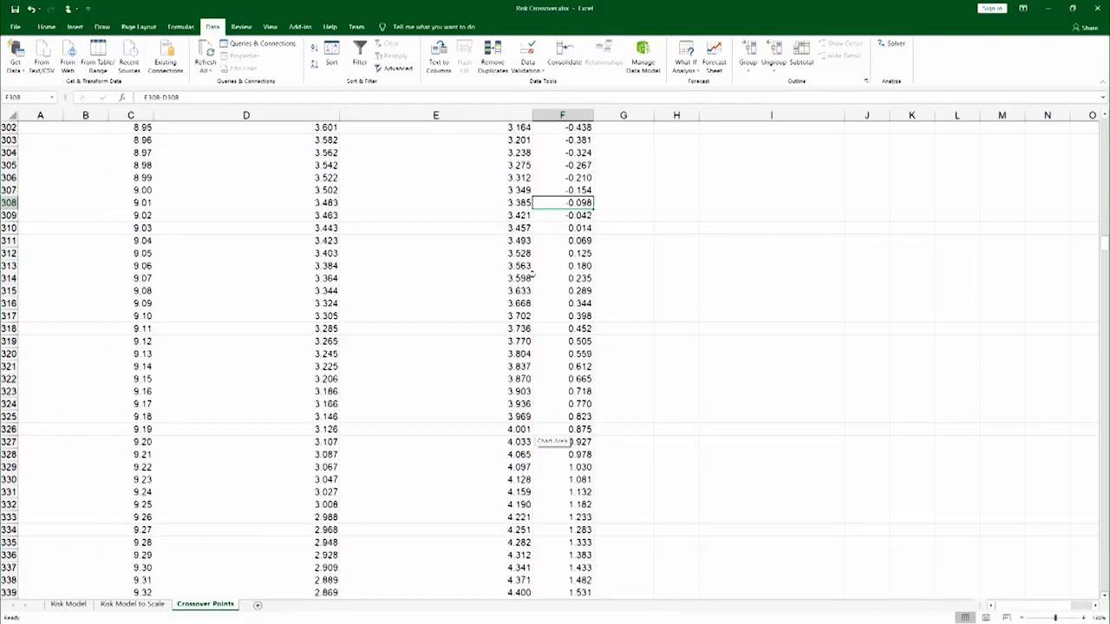
{"action": "left_click", "coordinate": [564, 217]}
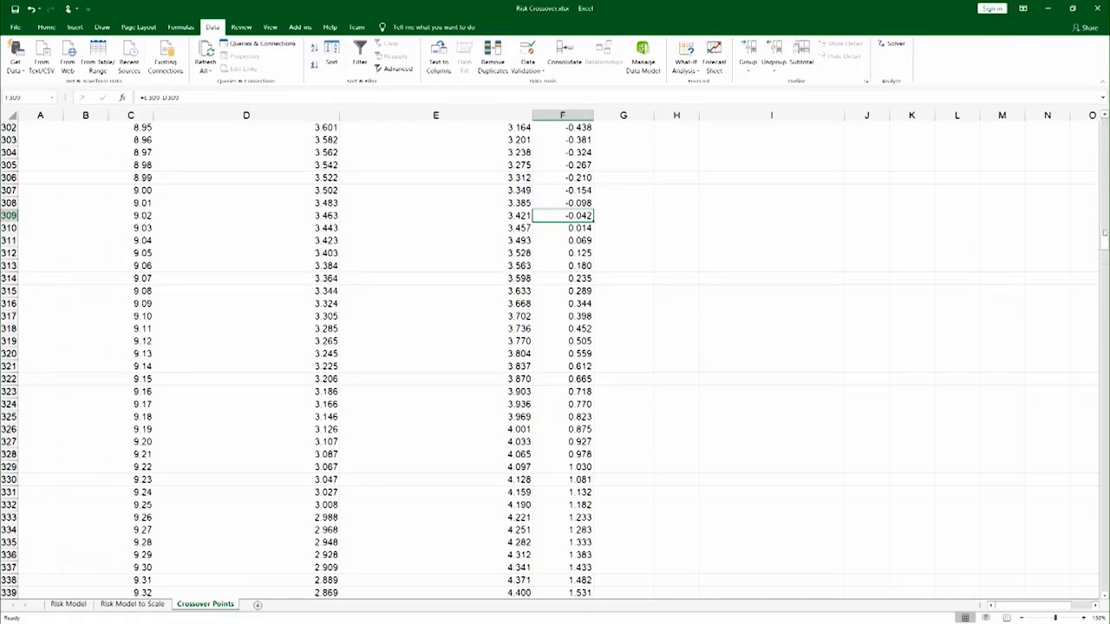
{"action": "left_click_drag", "start_coordinate": [1105, 247], "coordinate": [1105, 129]}
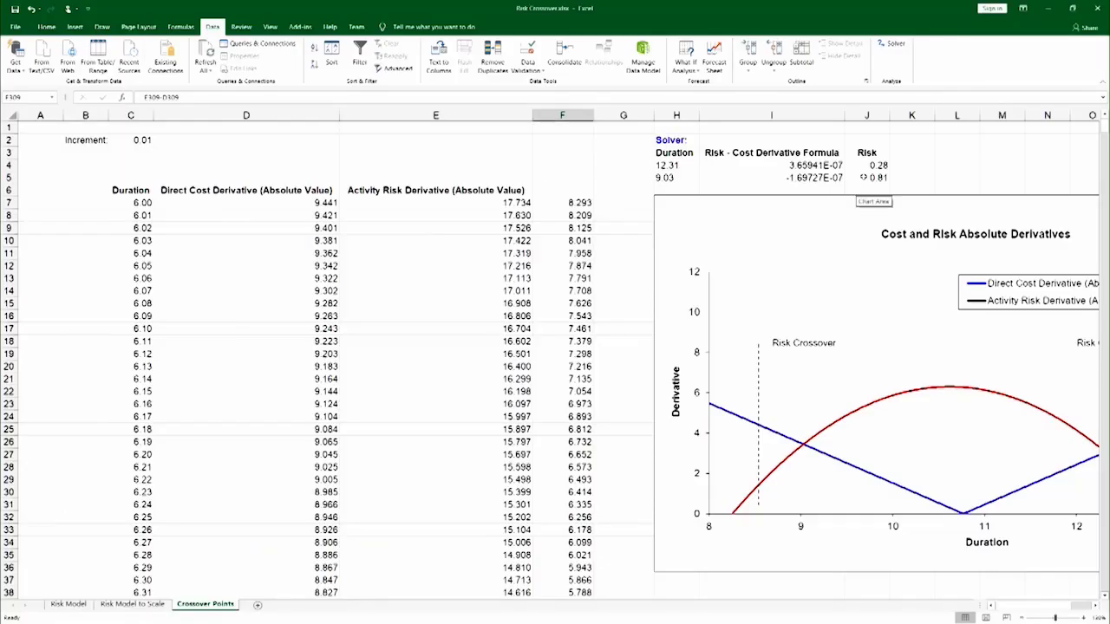
- Inspect the Risk formulas in J5 and J4 for durations 9.03 and 12.31
{"action": "left_click", "coordinate": [871, 176]}
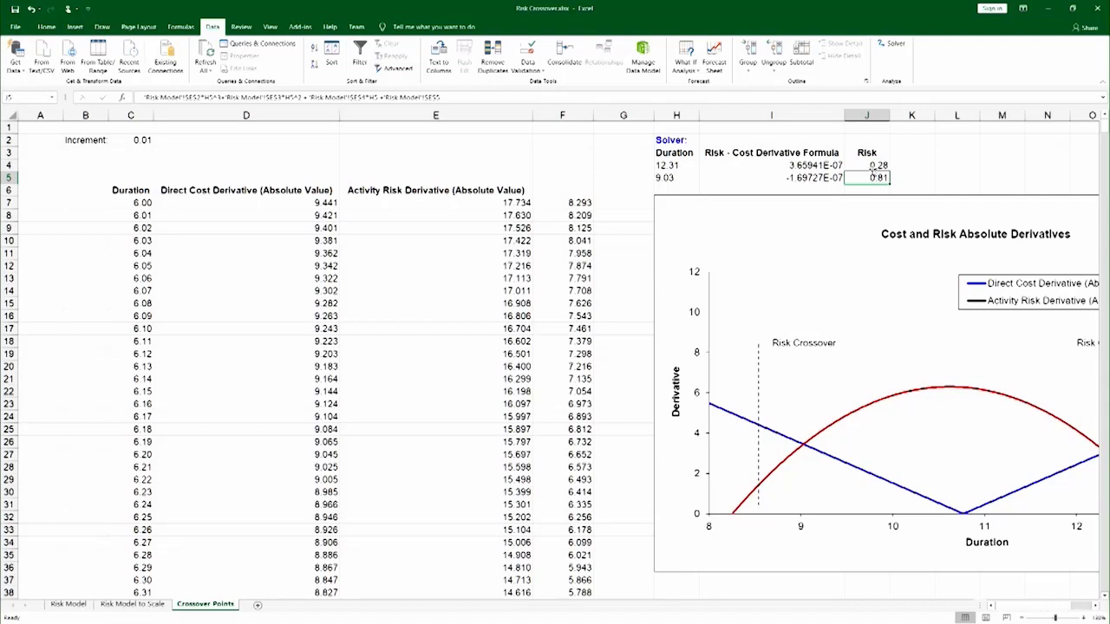
{"action": "left_click", "coordinate": [877, 165]}
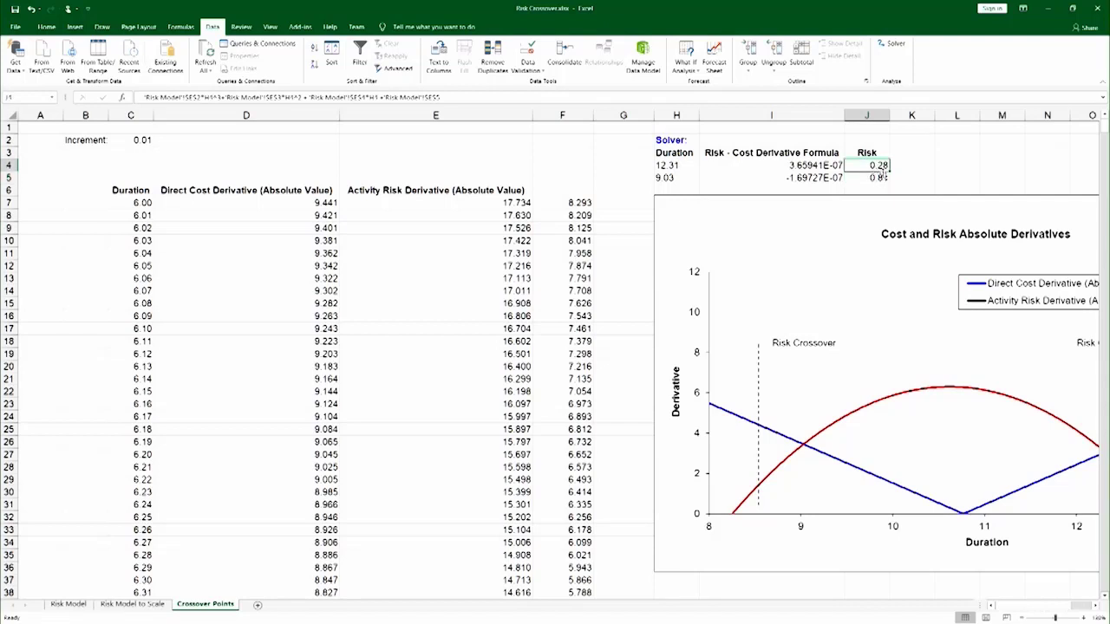